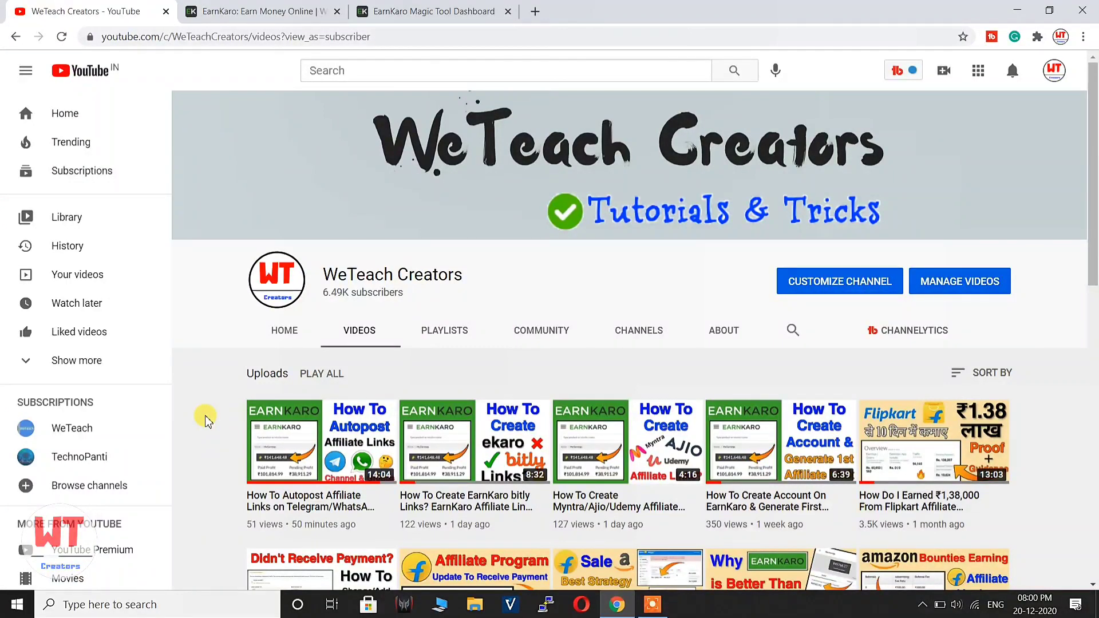
Look through the WeTeach Creators channel's uploaded videos, focusing on the recent EarnKaro tutorials.
scroll(208, 422, "down", 1)
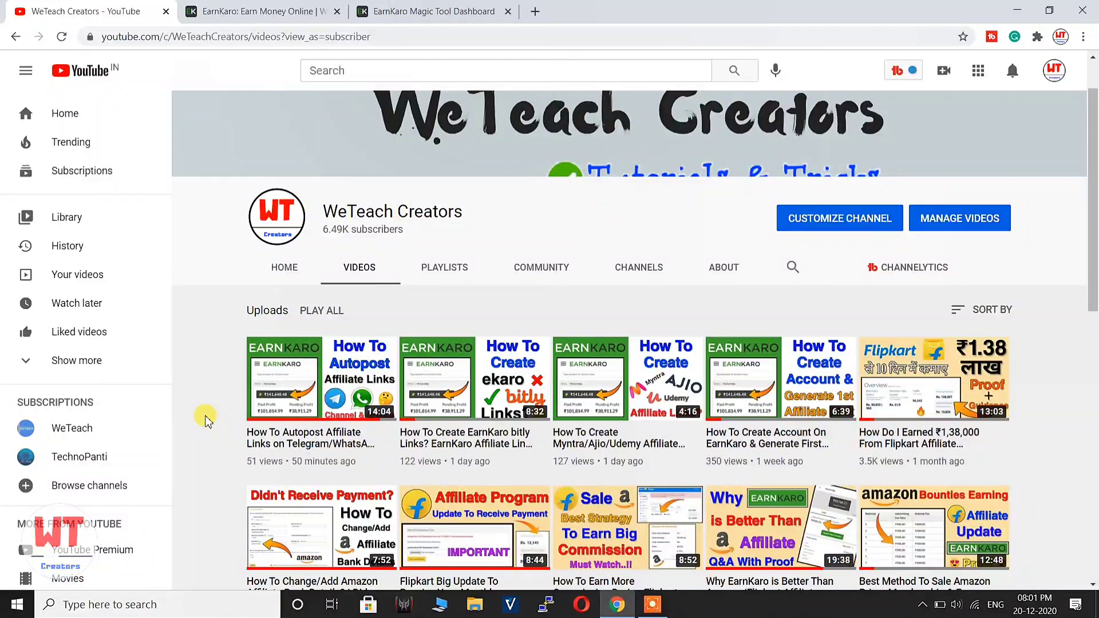
scroll(212, 401, "down", 3)
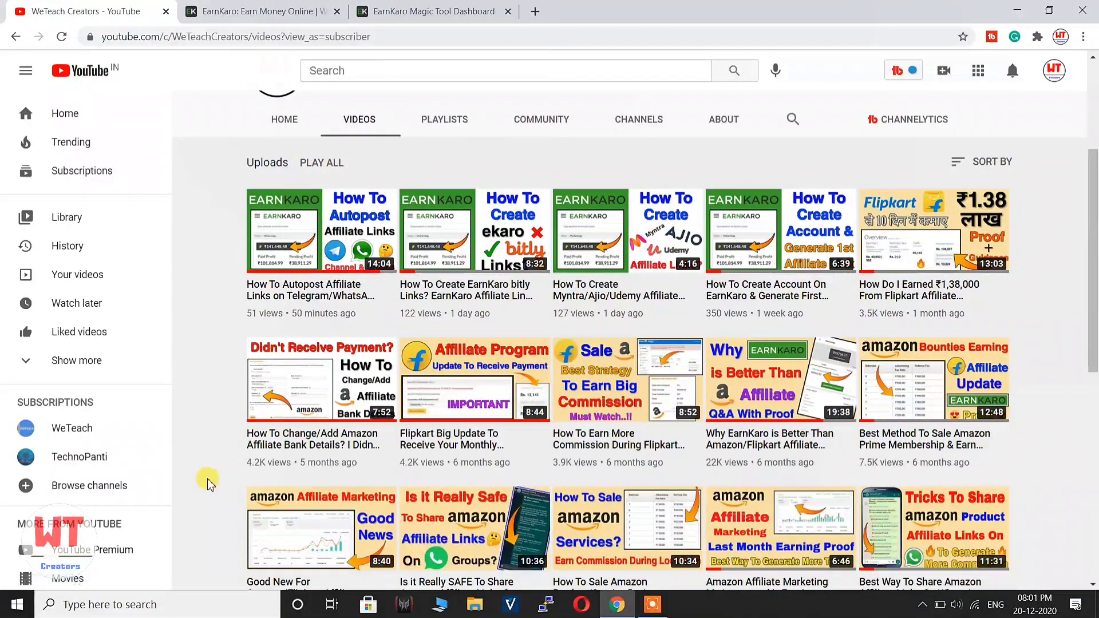
scroll(209, 484, "down", 1)
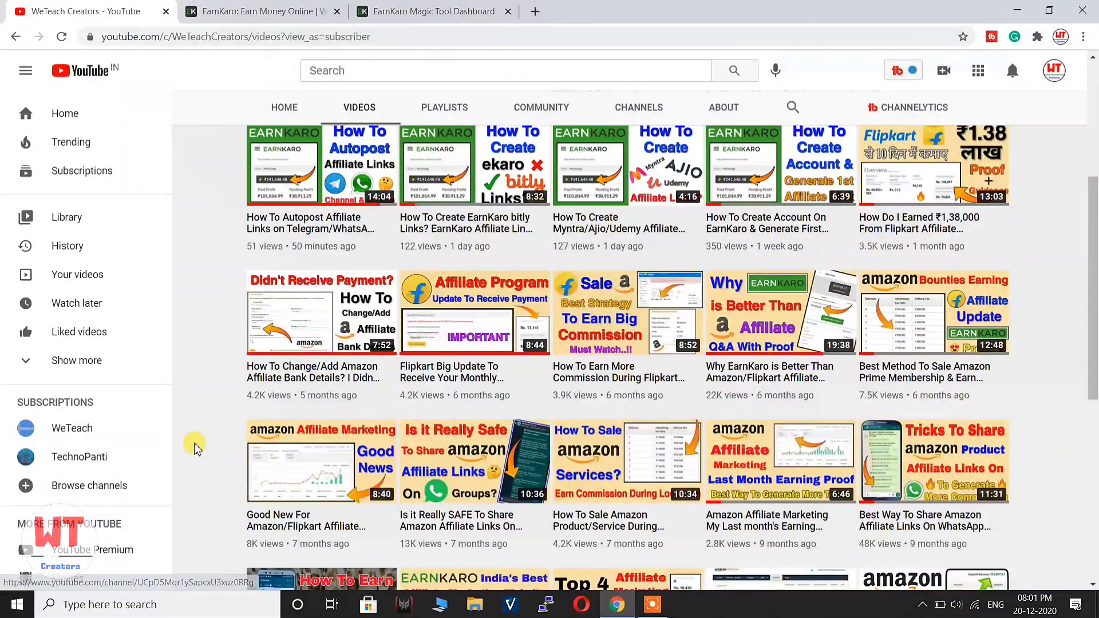
scroll(195, 452, "up", 3)
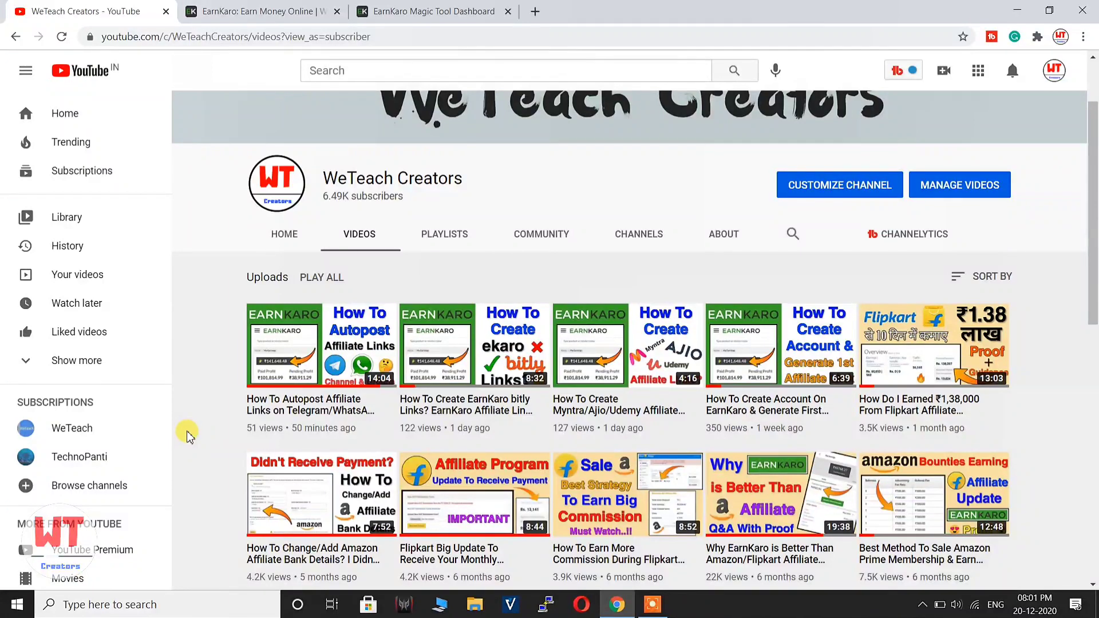
scroll(189, 437, "down", 1)
scroll(190, 437, "up", 1)
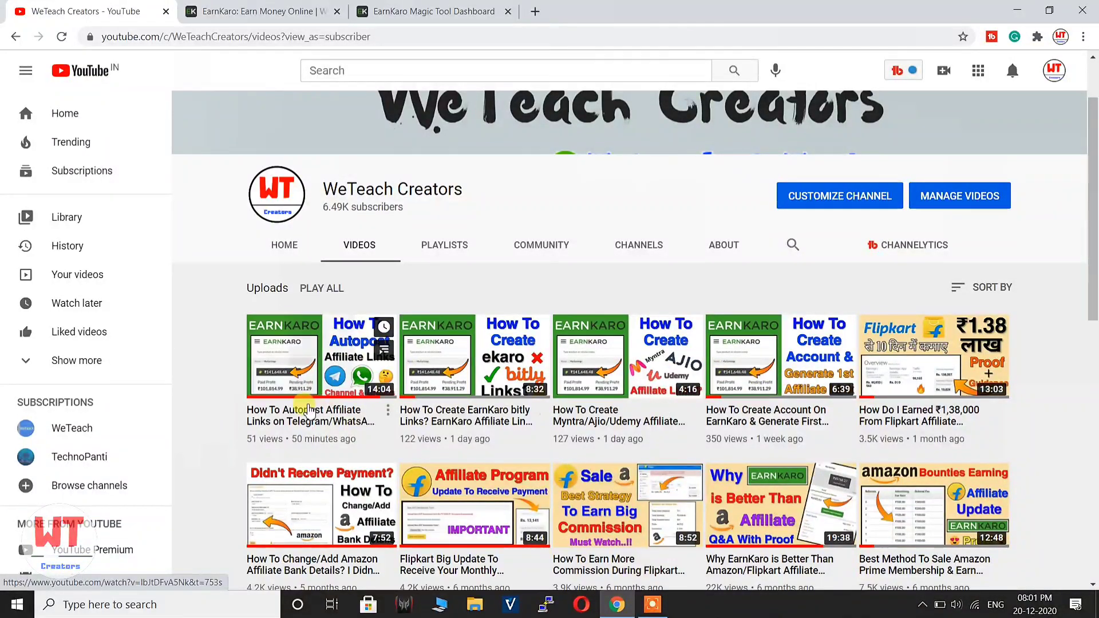
mouse_move(250, 395)
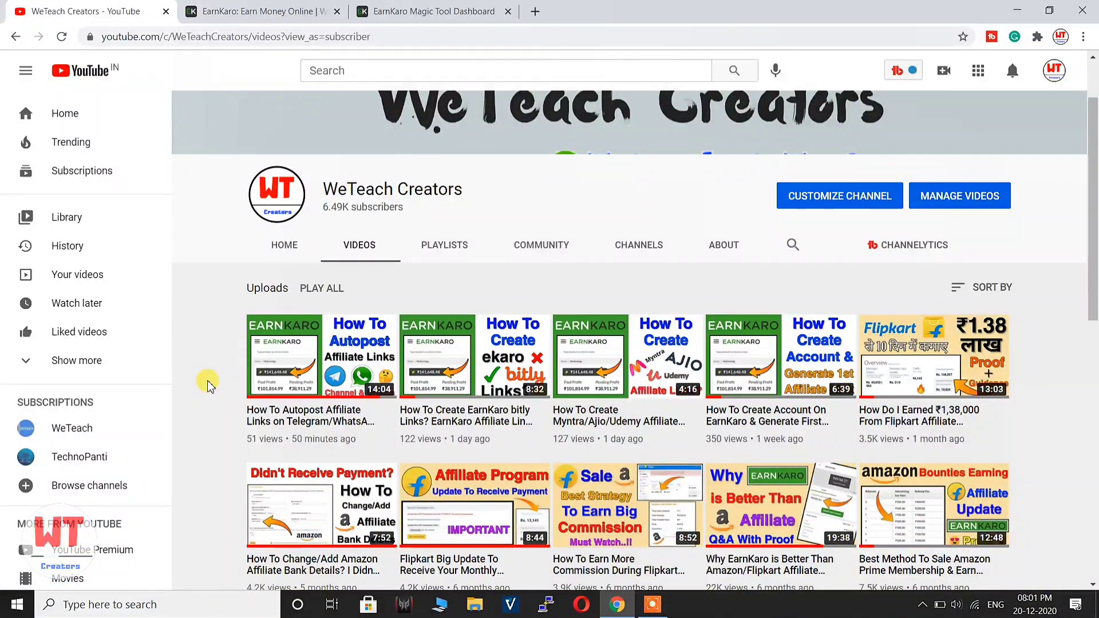
mouse_move(355, 361)
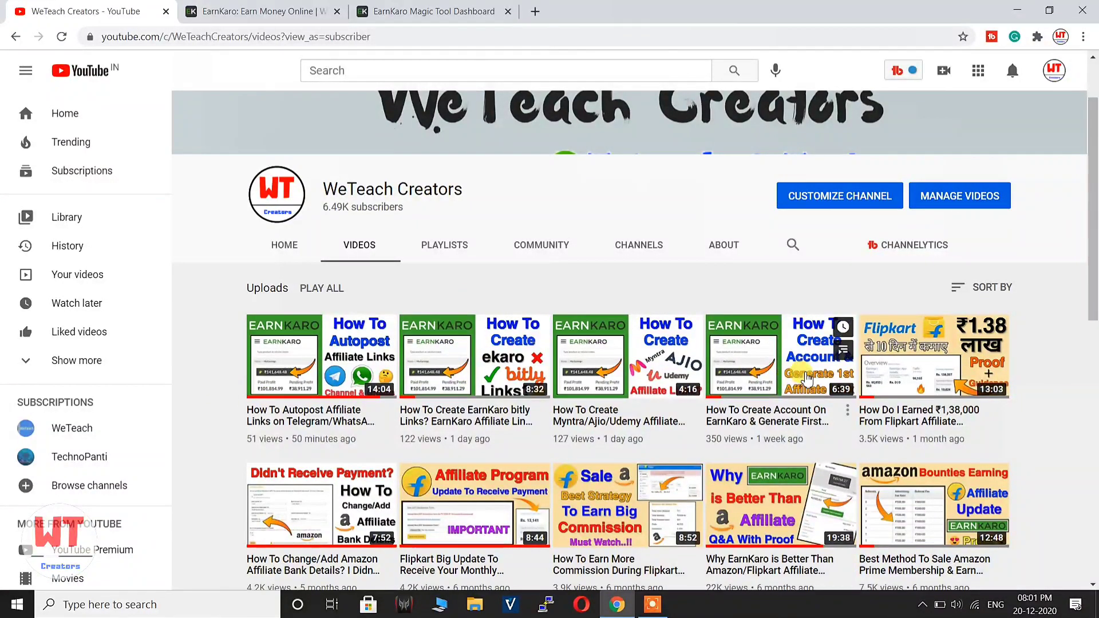
mouse_move(229, 325)
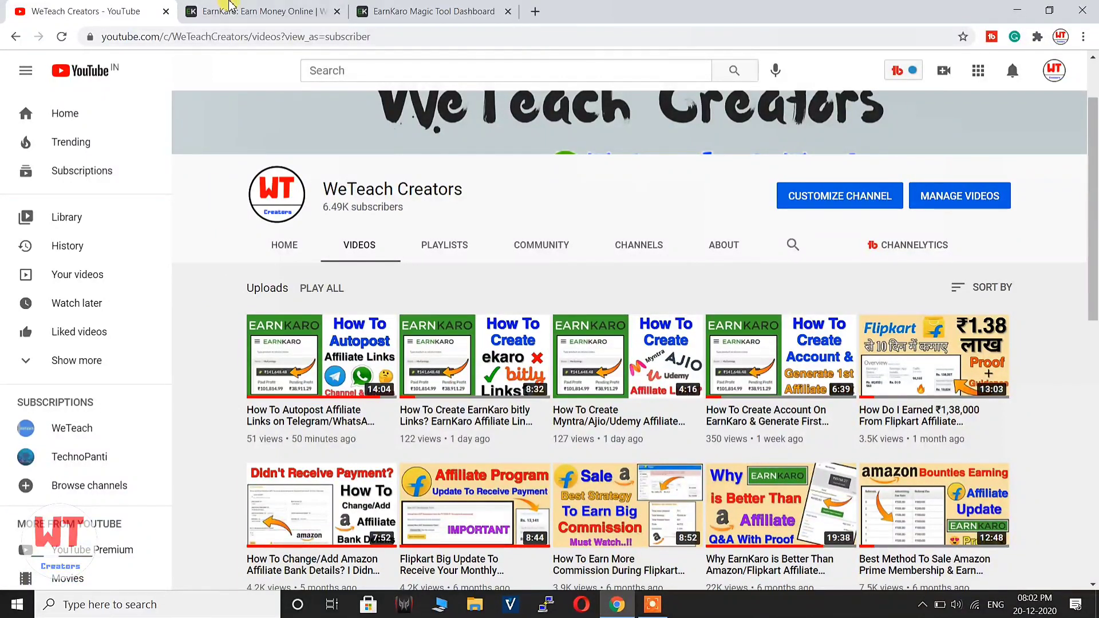
left_click(226, 9)
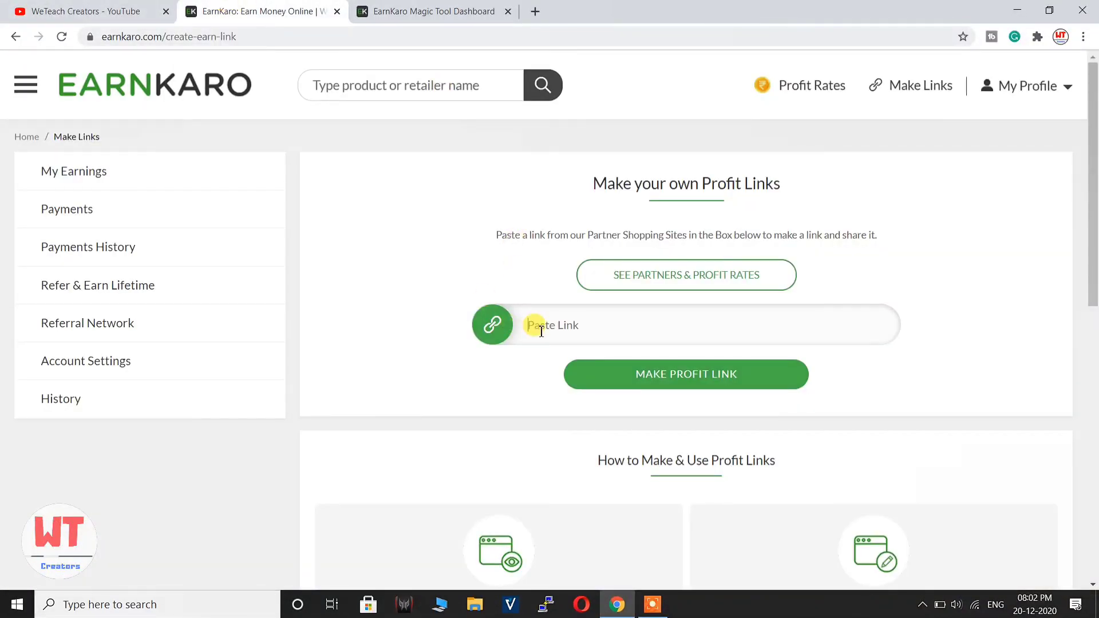
type("https://www.amazon.in/")
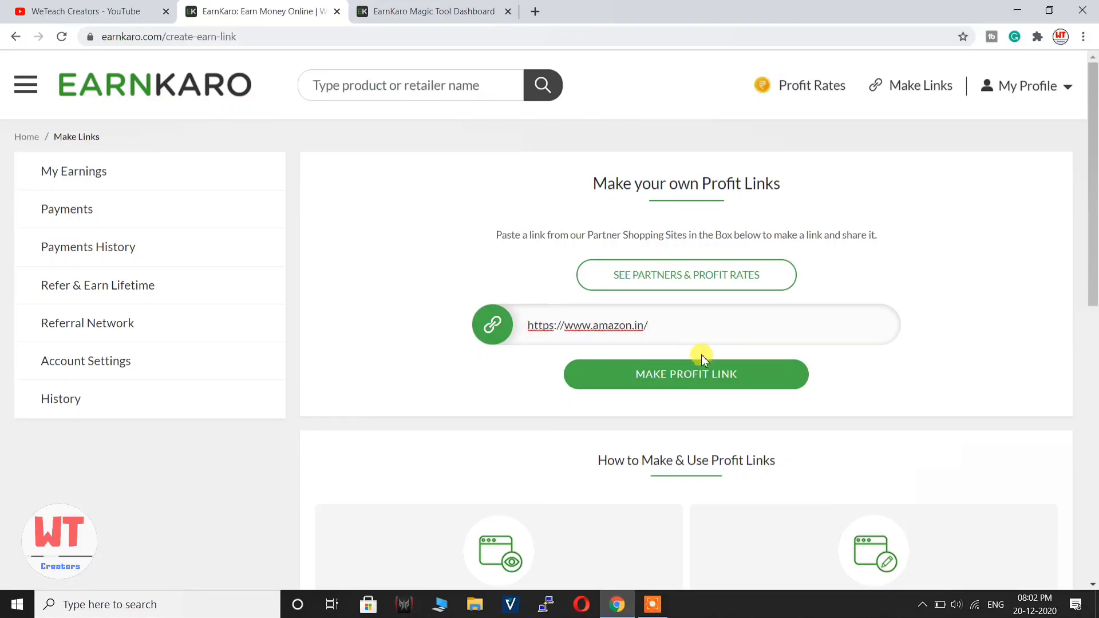
left_click(707, 376)
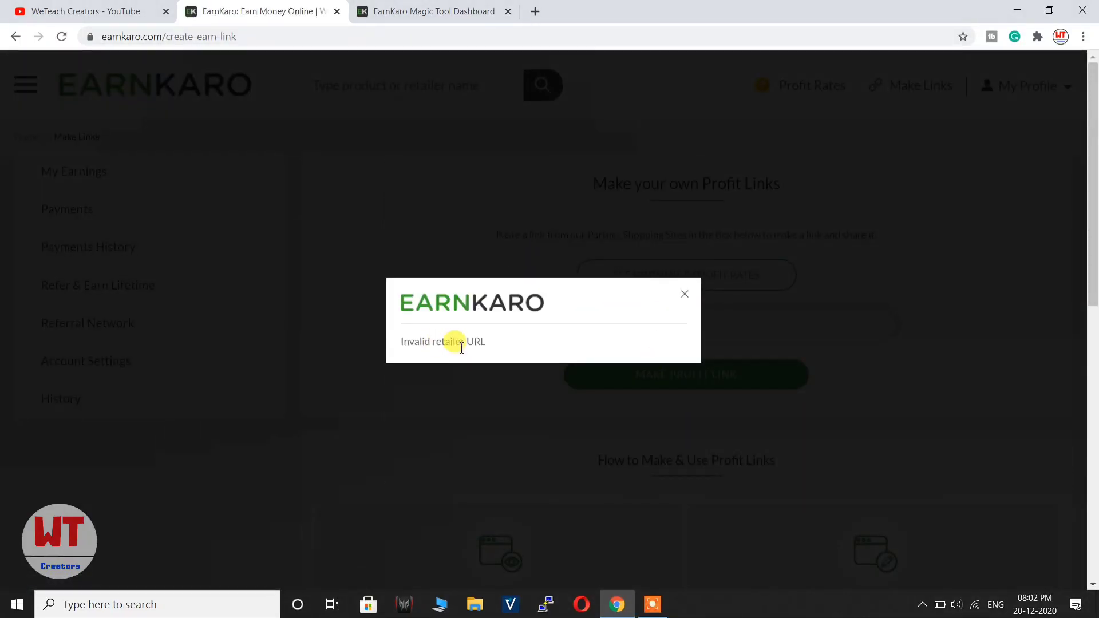
left_click(683, 304)
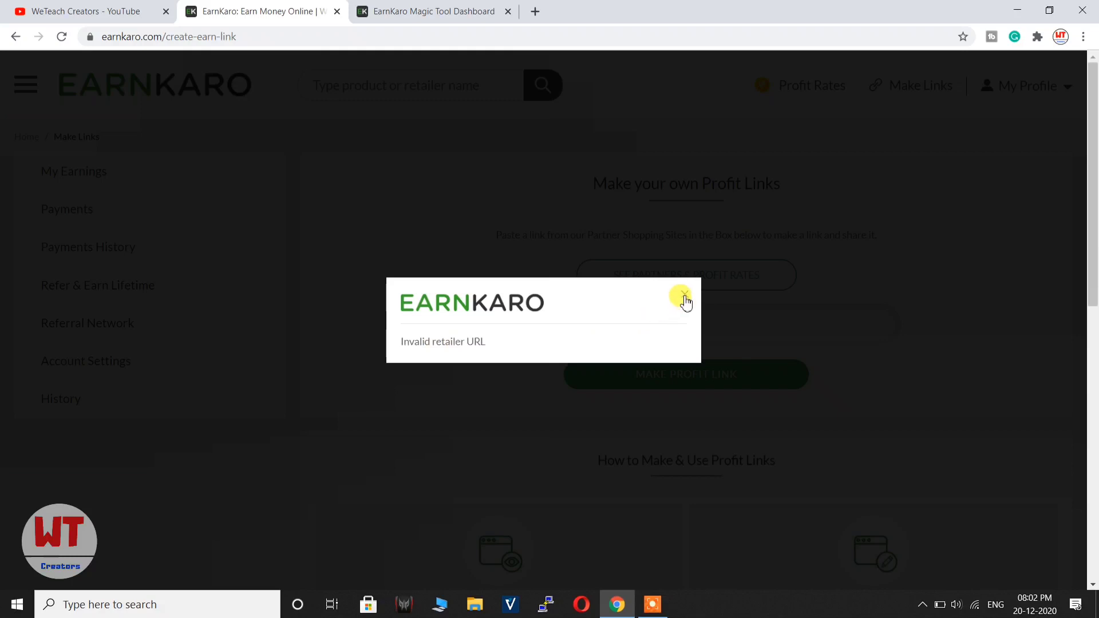
left_click(427, 11)
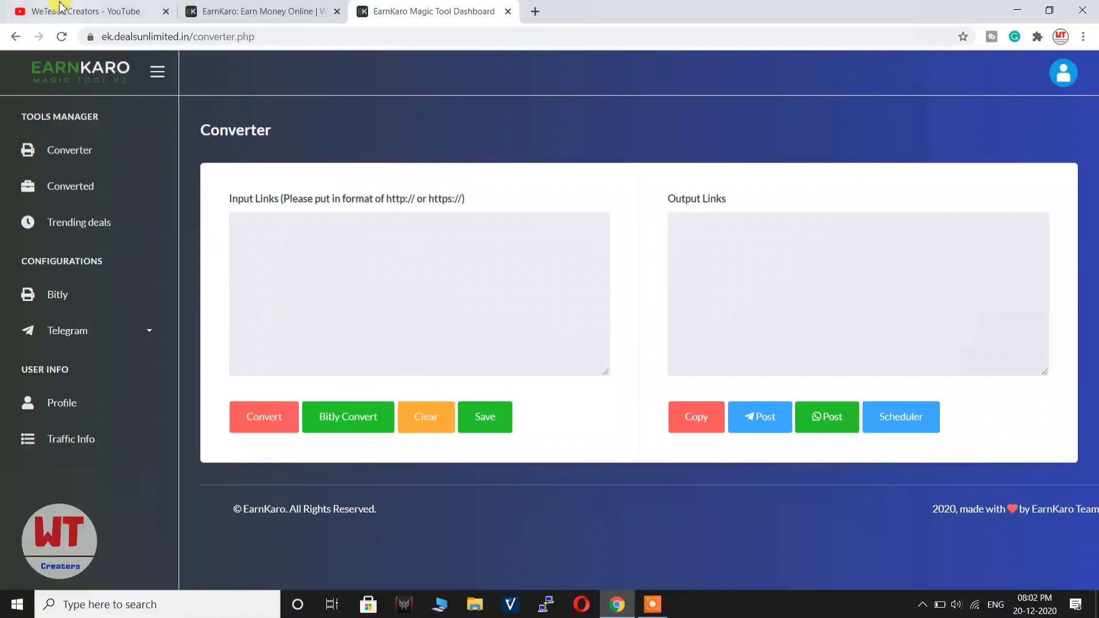
left_click(81, 11)
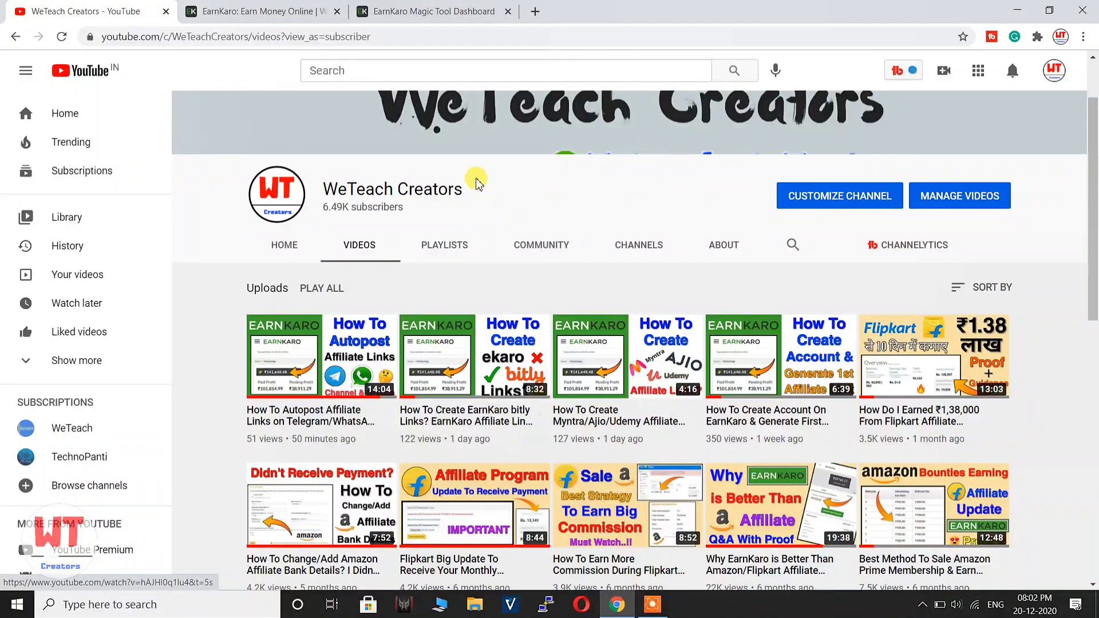
left_click(426, 11)
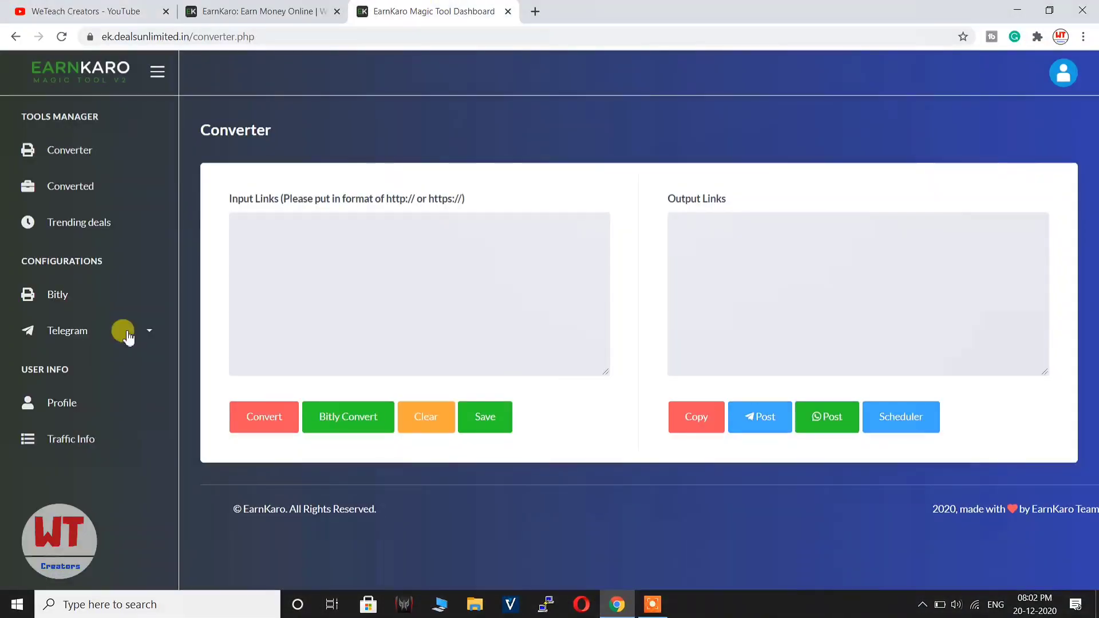
left_click(359, 245)
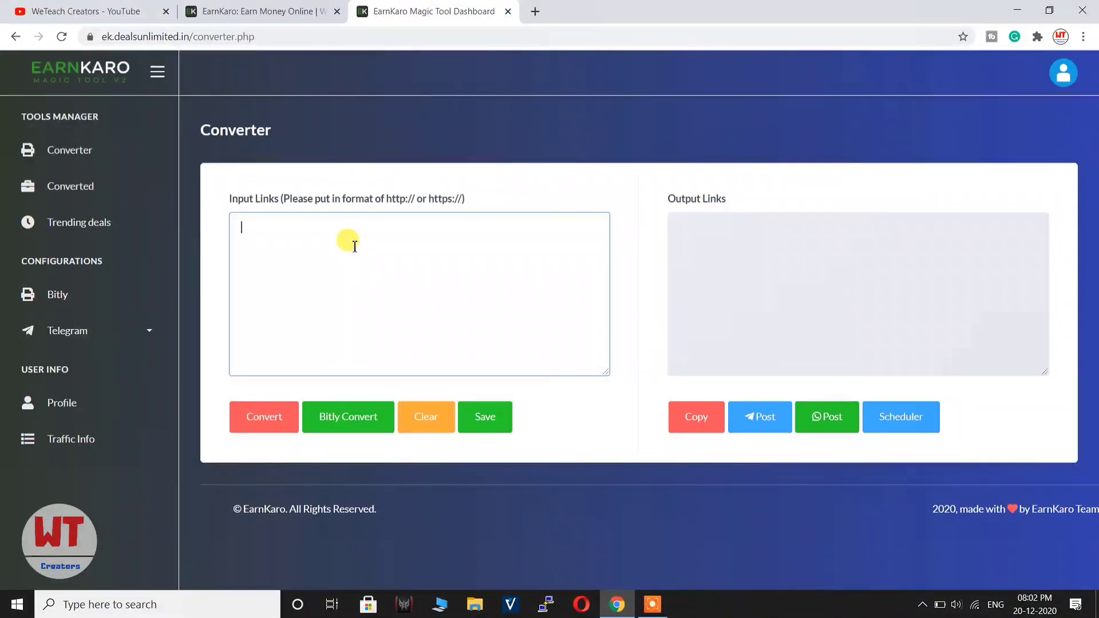
type("https://www.amazon.in/")
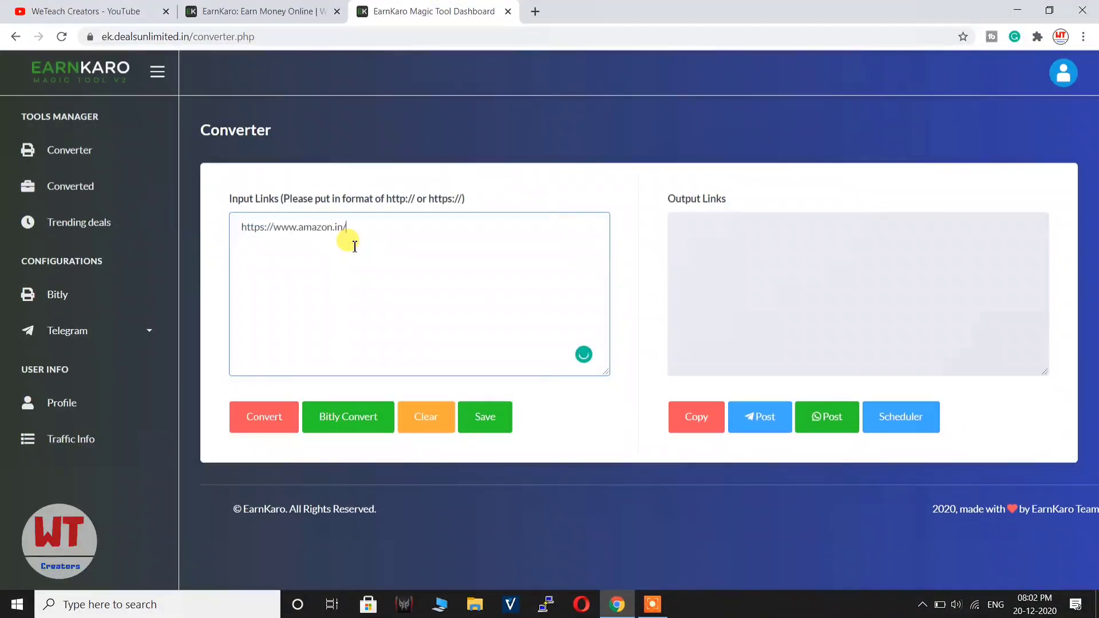
left_click(355, 418)
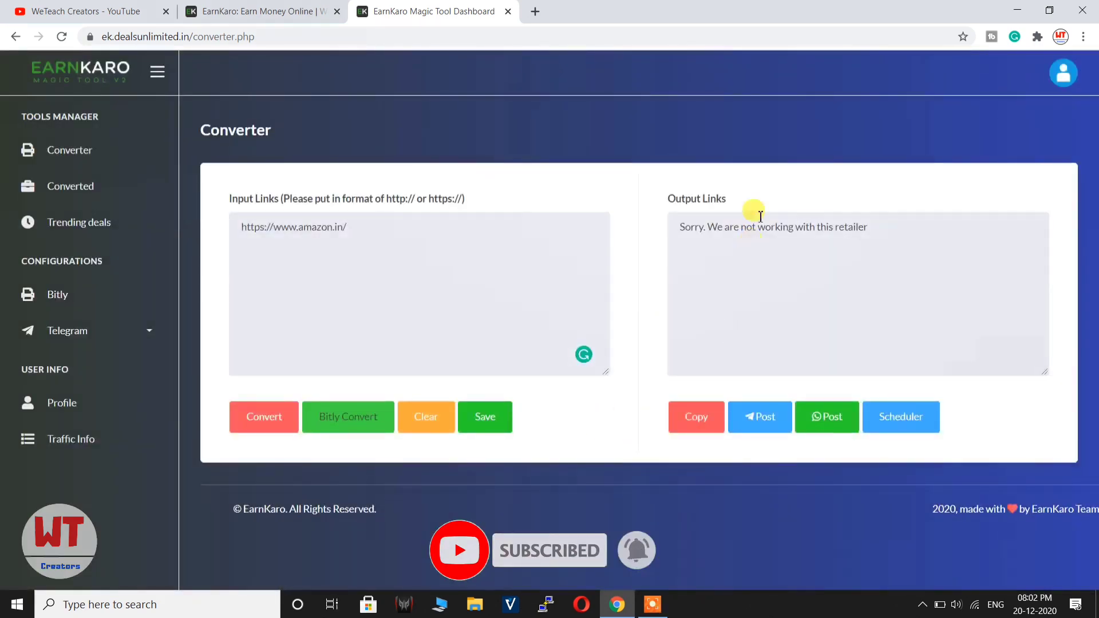
left_click_drag(691, 227, 865, 222)
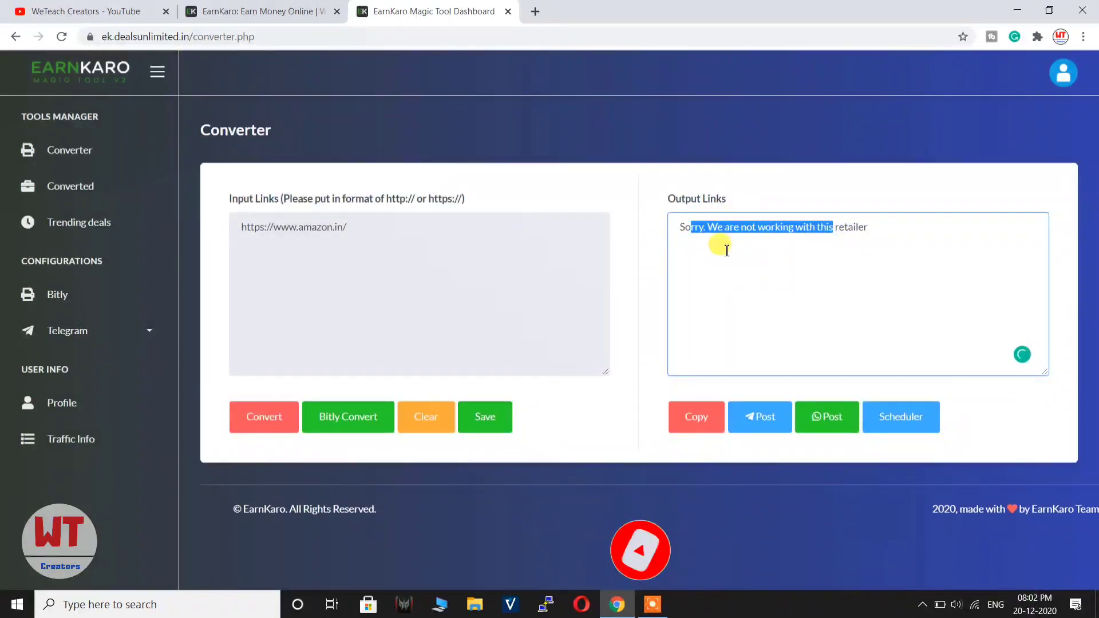
left_click(577, 149)
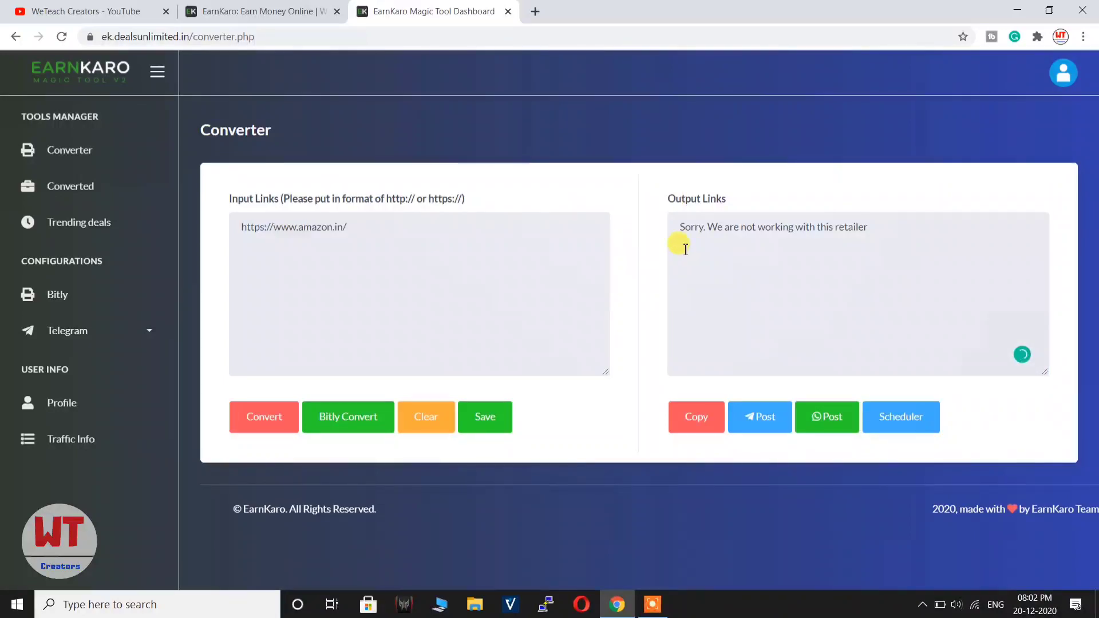
Open EarnKaro's list of partners and profit rates and look through the popular stores.
left_click(273, 7)
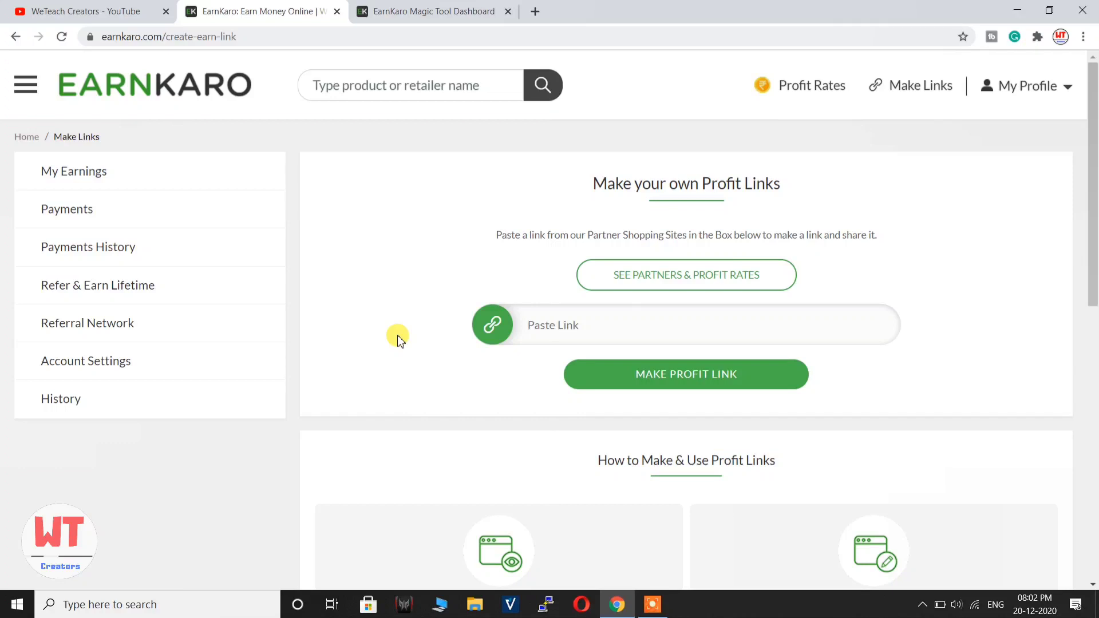
left_click(687, 272)
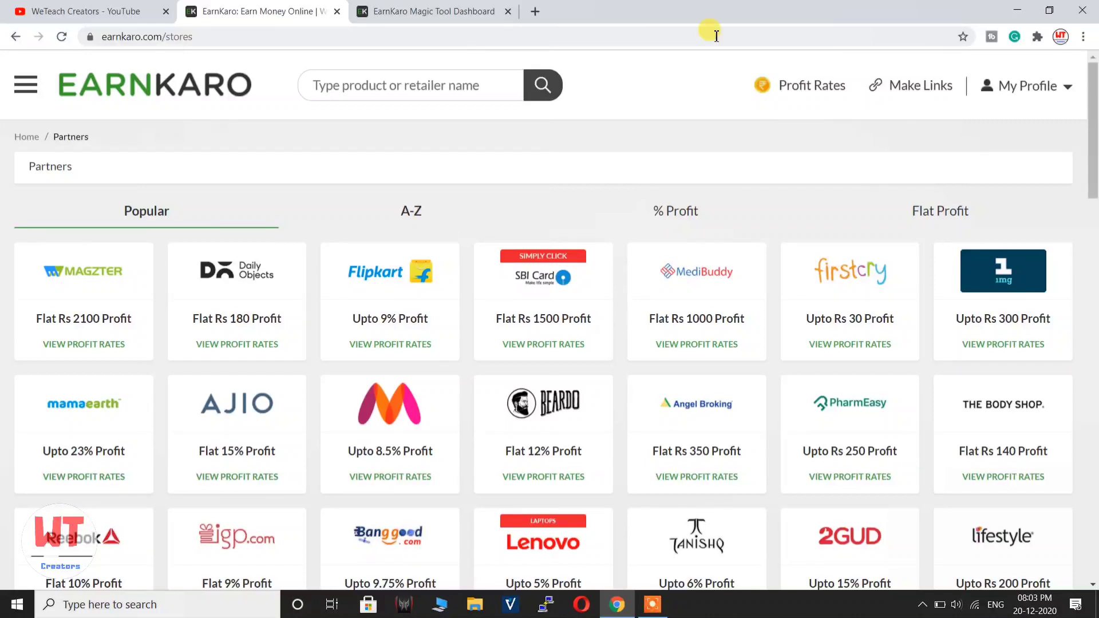
scroll(490, 177, "down", 3)
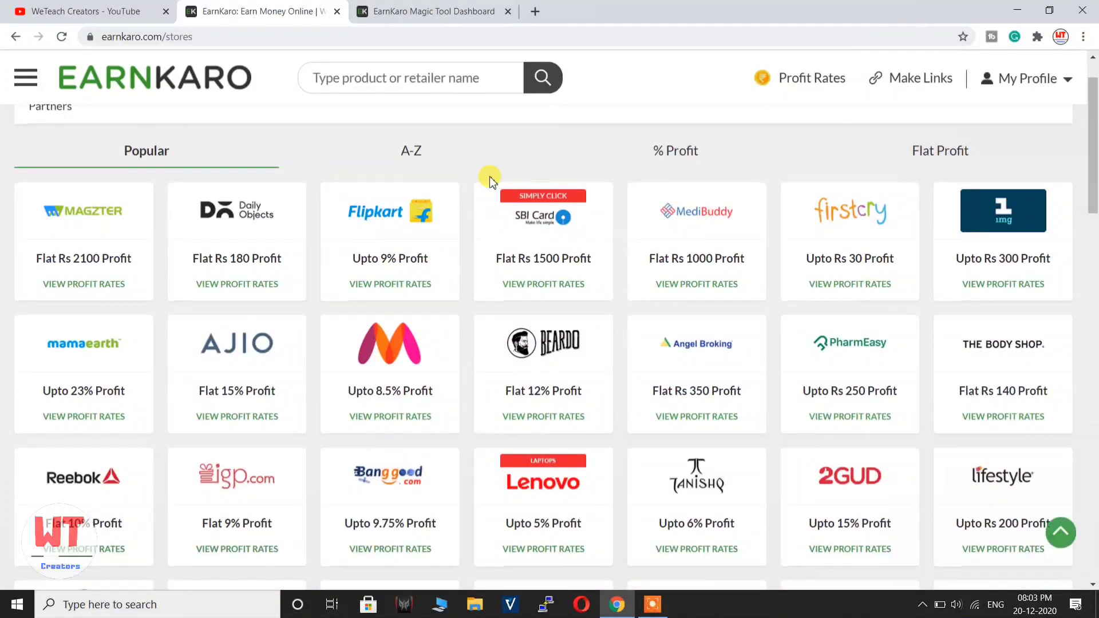
scroll(257, 309, "down", 10)
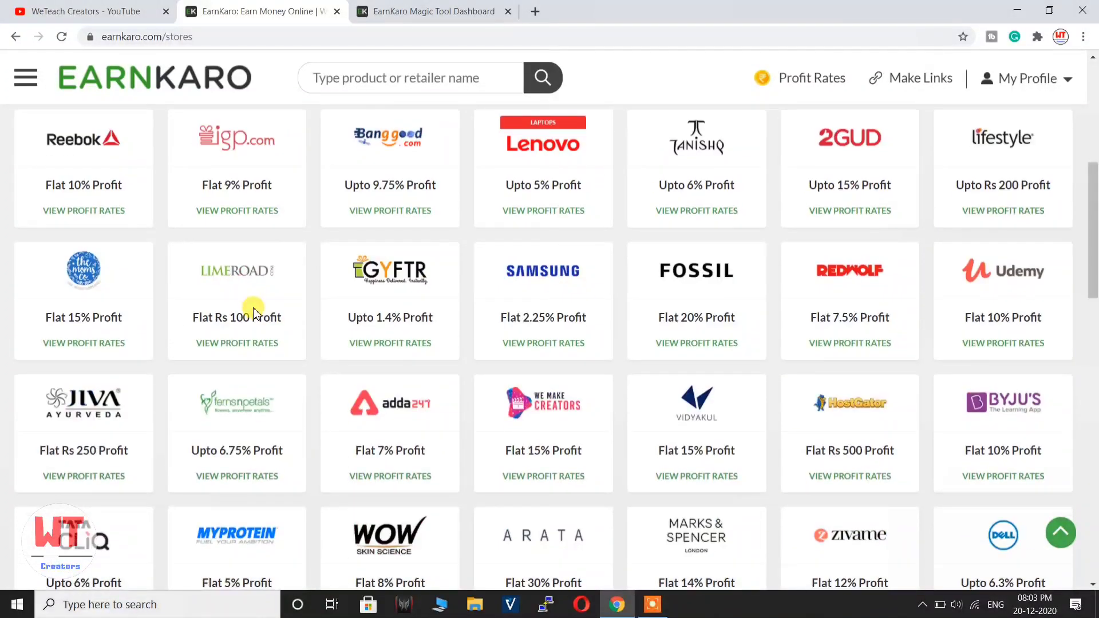
scroll(253, 312, "down", 12)
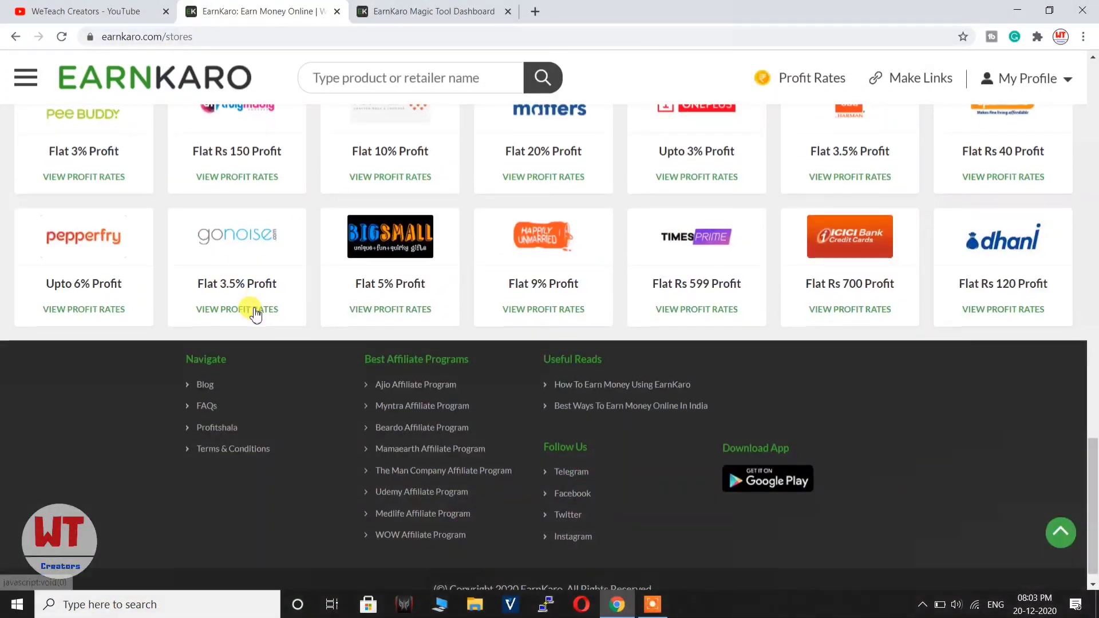
scroll(254, 309, "up", 16)
left_click(100, 6)
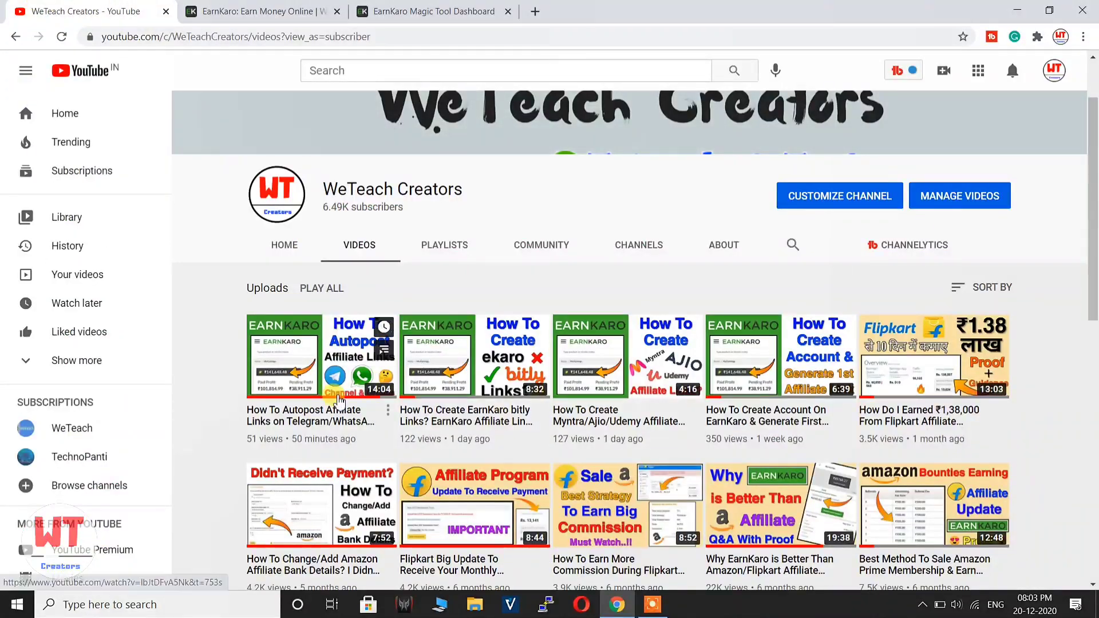
scroll(742, 281, "down", 5)
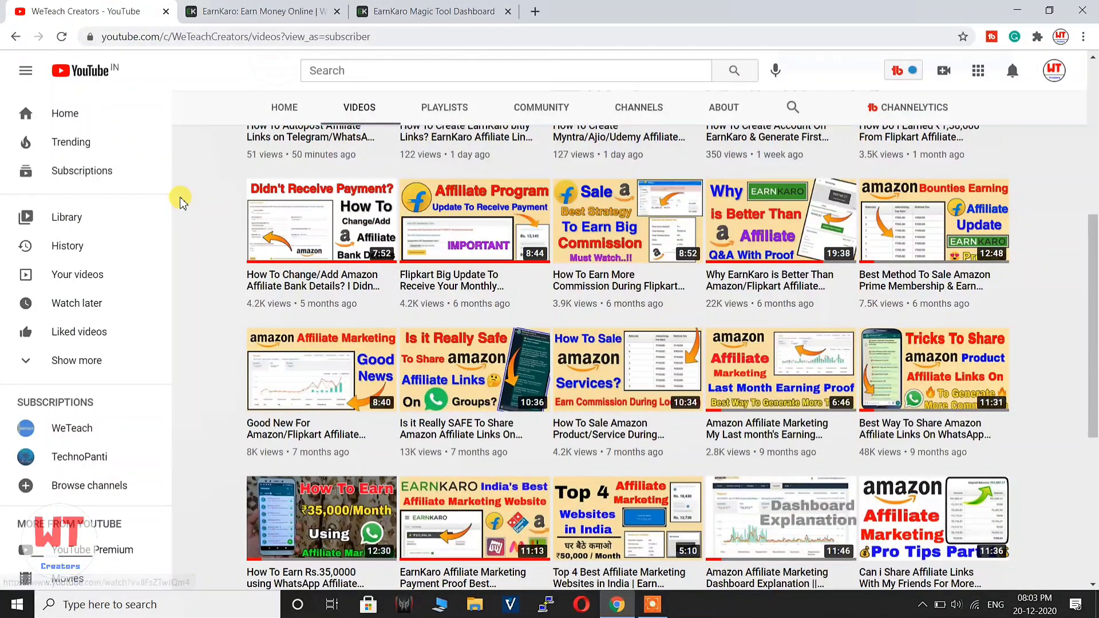
left_click(404, 6)
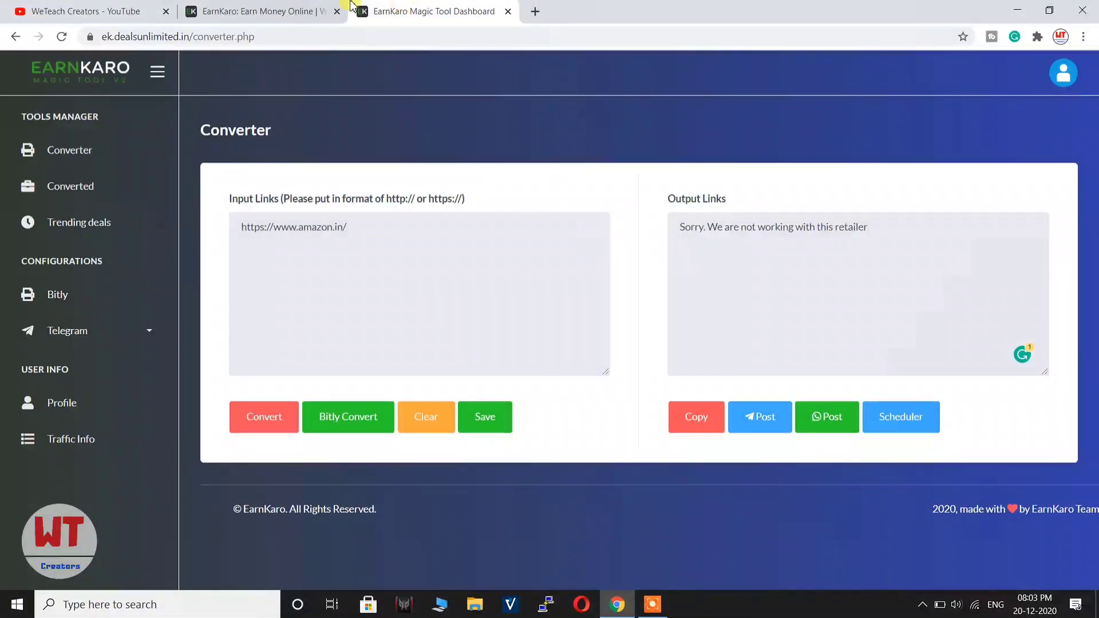
Return to the EarnKaro partners page and examine which retailers are offered and their profit rates.
left_click(279, 8)
scroll(369, 363, "down", 2)
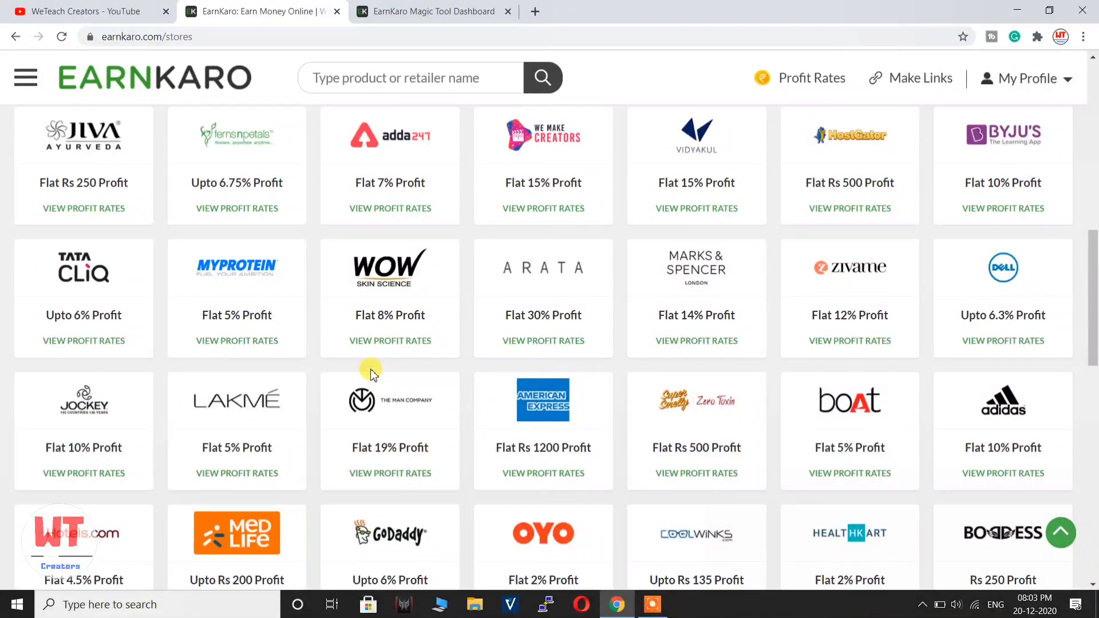
scroll(371, 372, "up", 2)
scroll(369, 370, "down", 4)
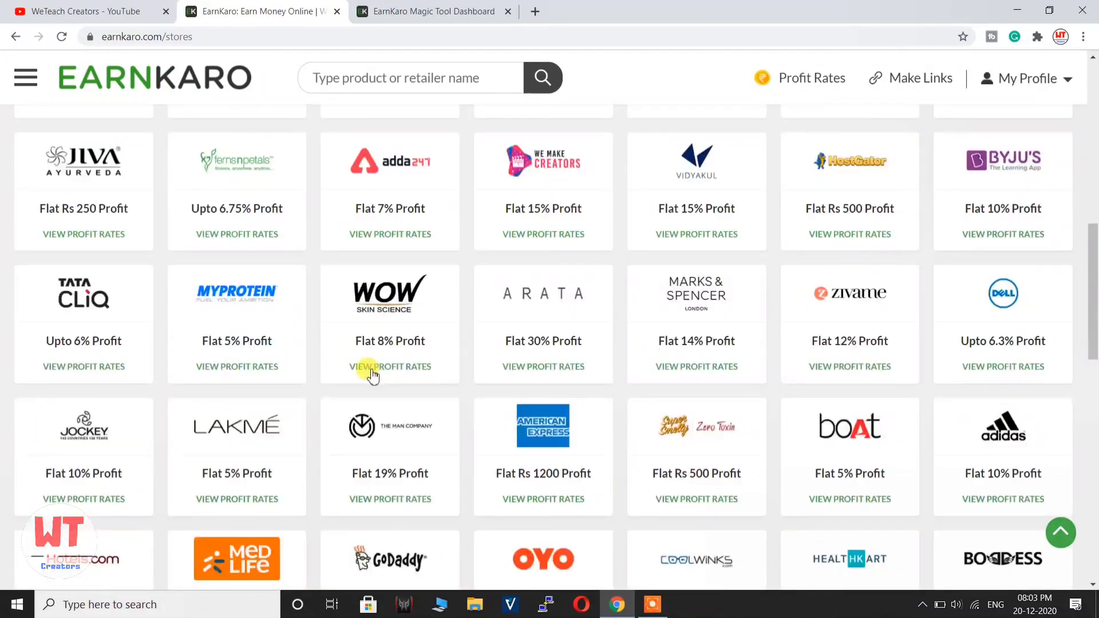
scroll(370, 372, "up", 1)
scroll(371, 373, "up", 15)
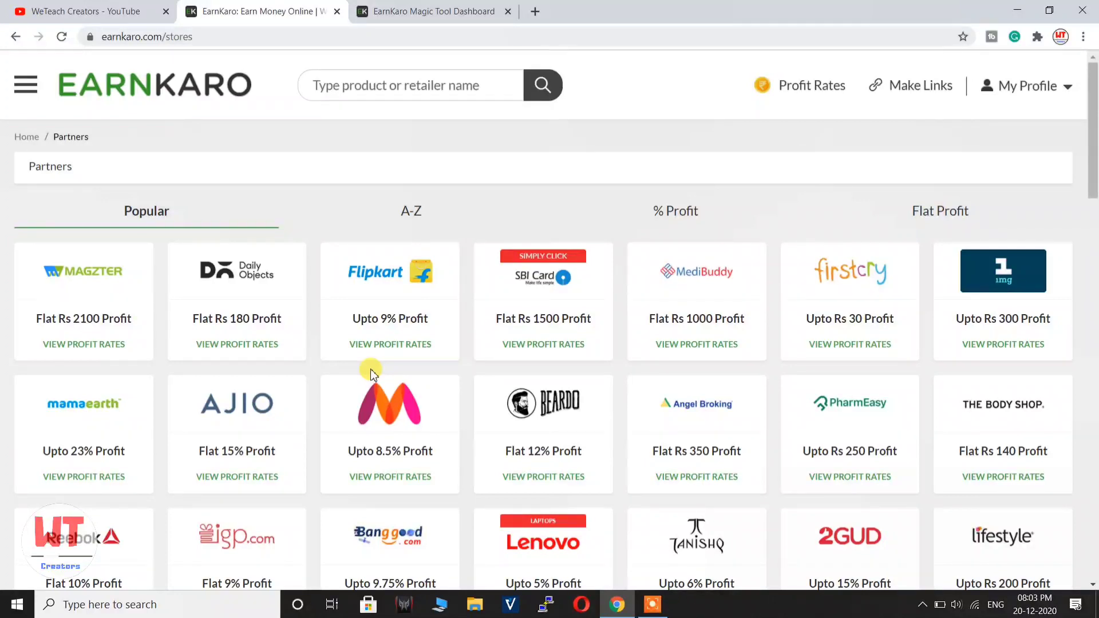
scroll(371, 374, "down", 4)
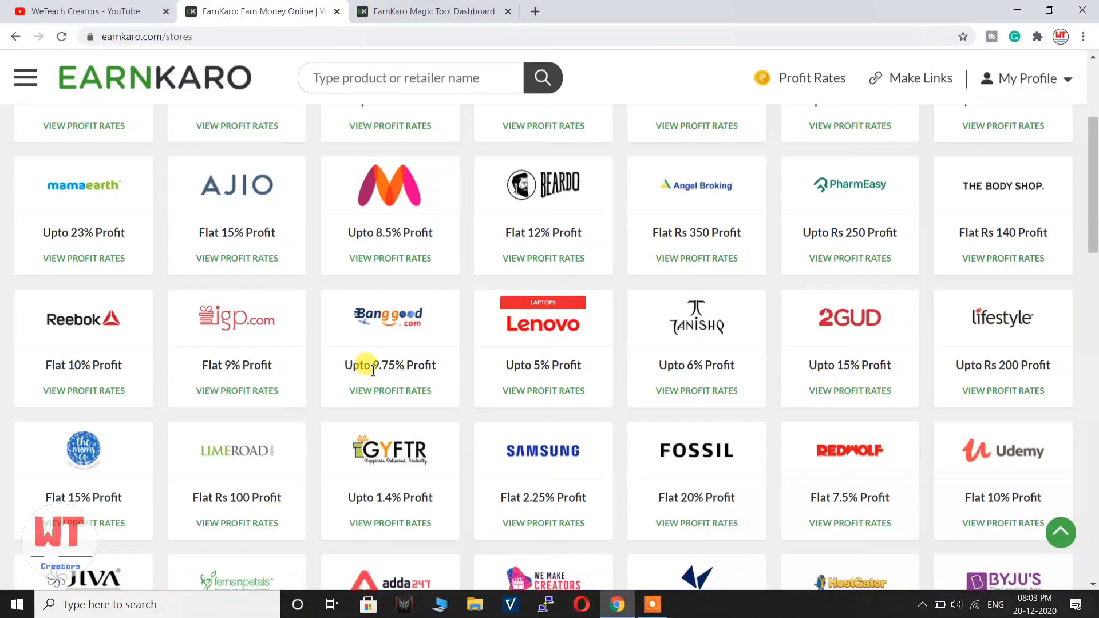
scroll(372, 369, "up", 4)
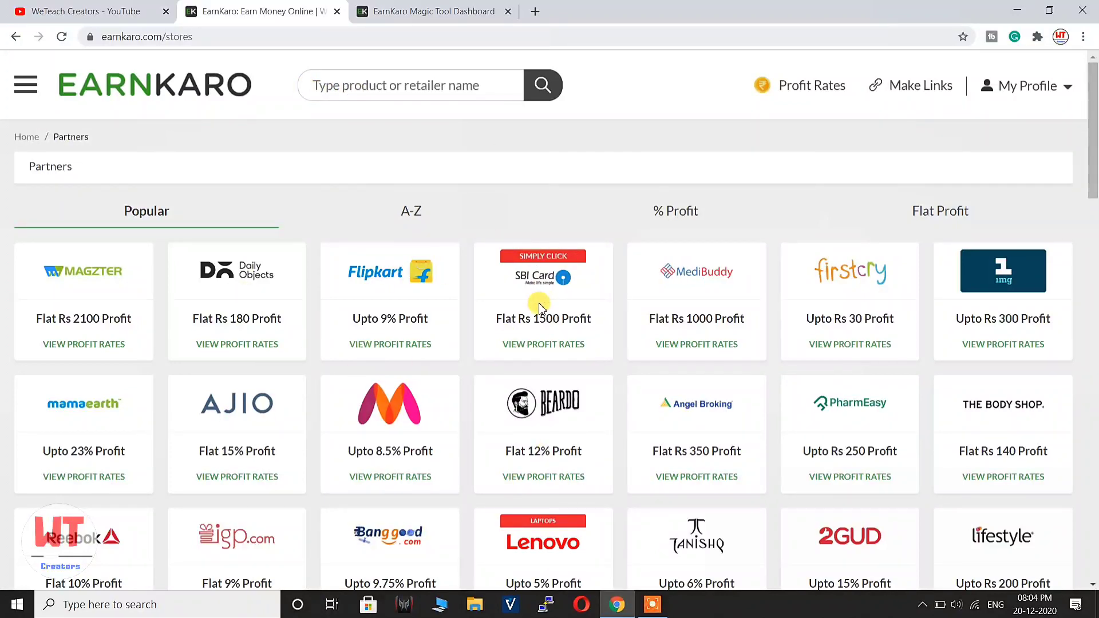
Switch to the EarnKaro Magic Tool and open the Traffic Info form for adding a source.
left_click(426, 11)
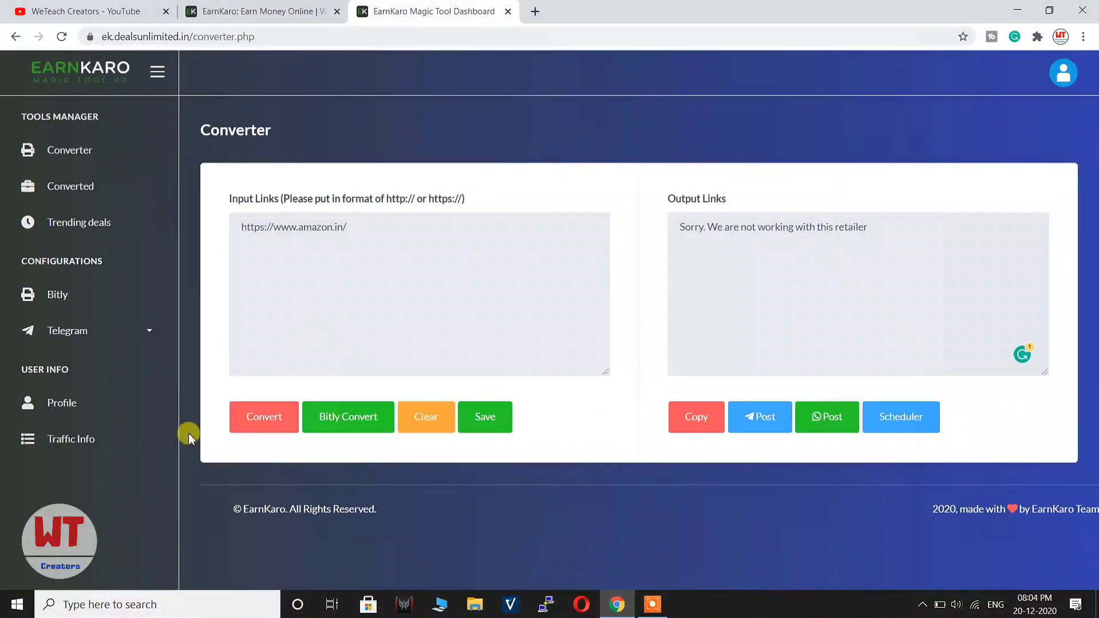
left_click(75, 446)
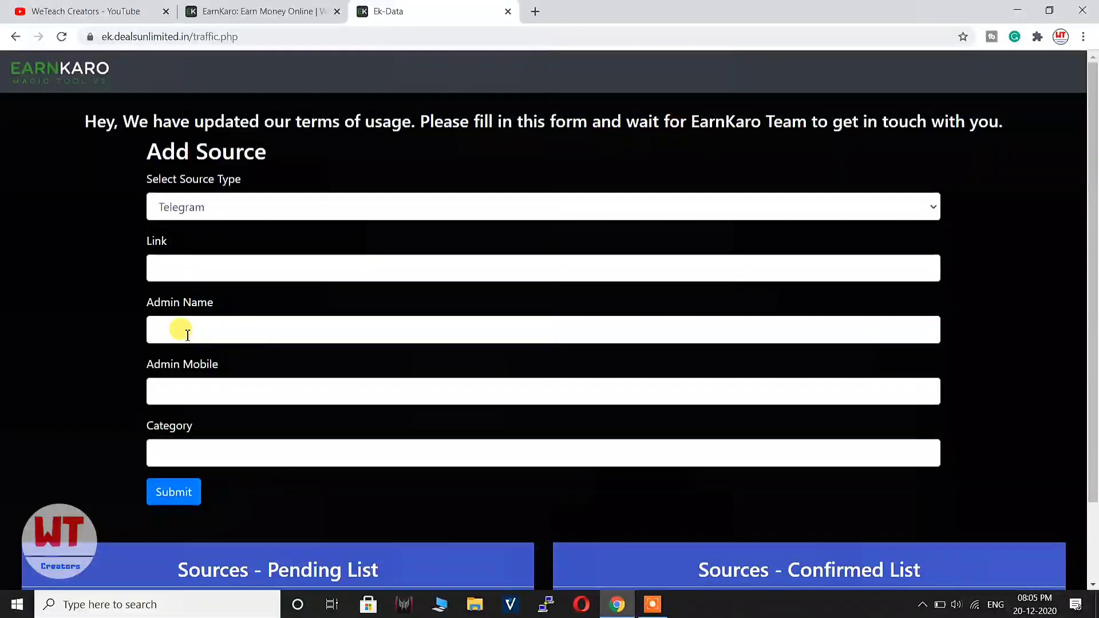
Glance at the EarnKaro partners page, return to the Add Source form and look through the available source types.
left_click(212, 10)
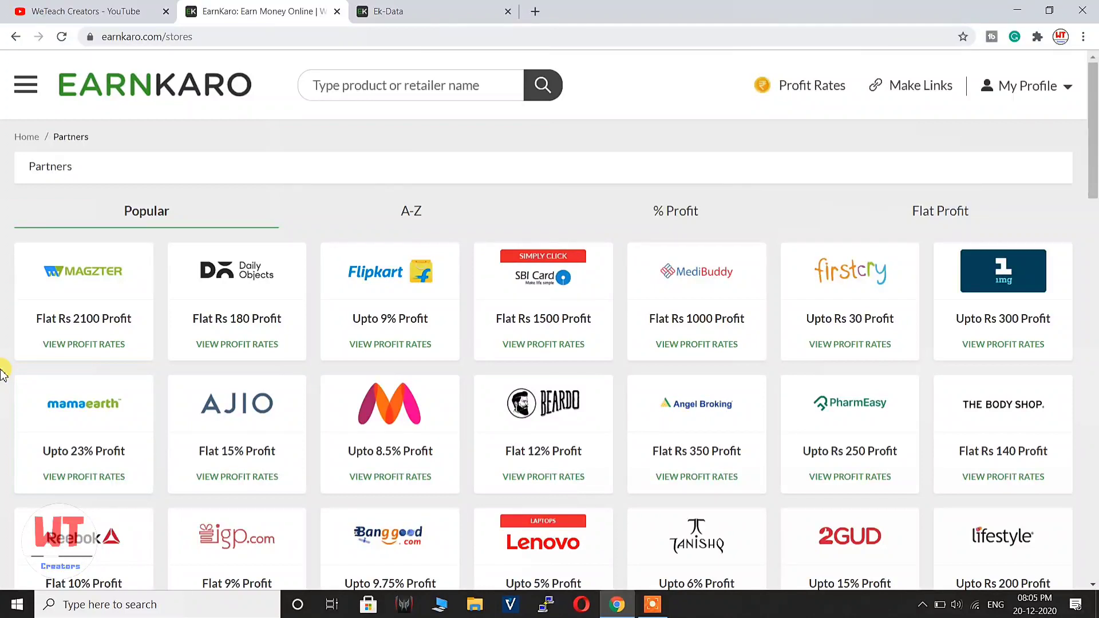
left_click(486, 8)
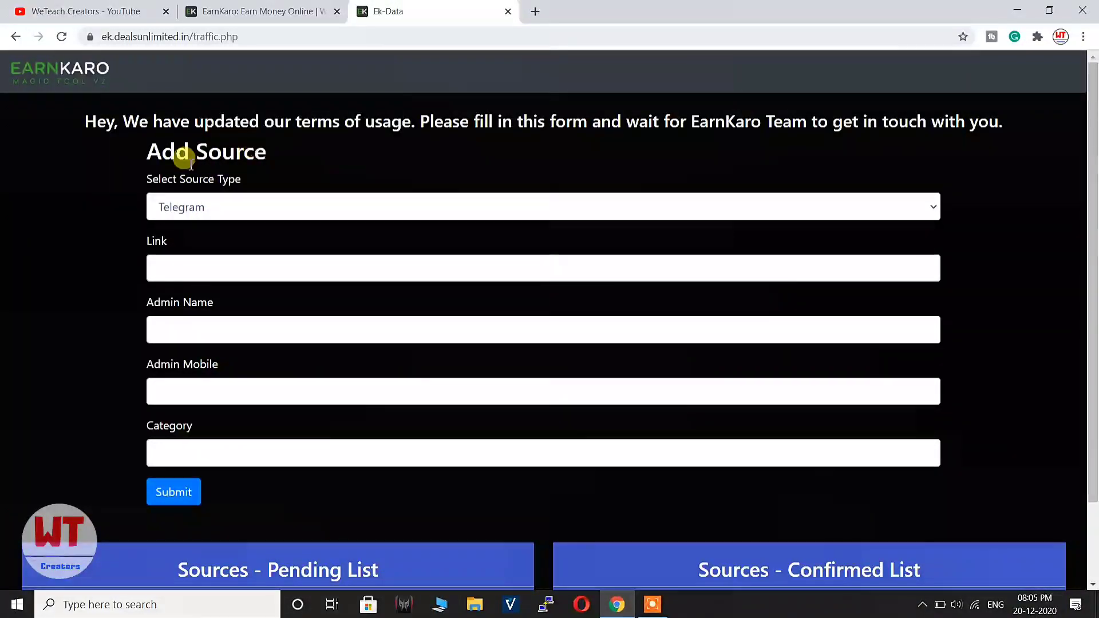
left_click(263, 208)
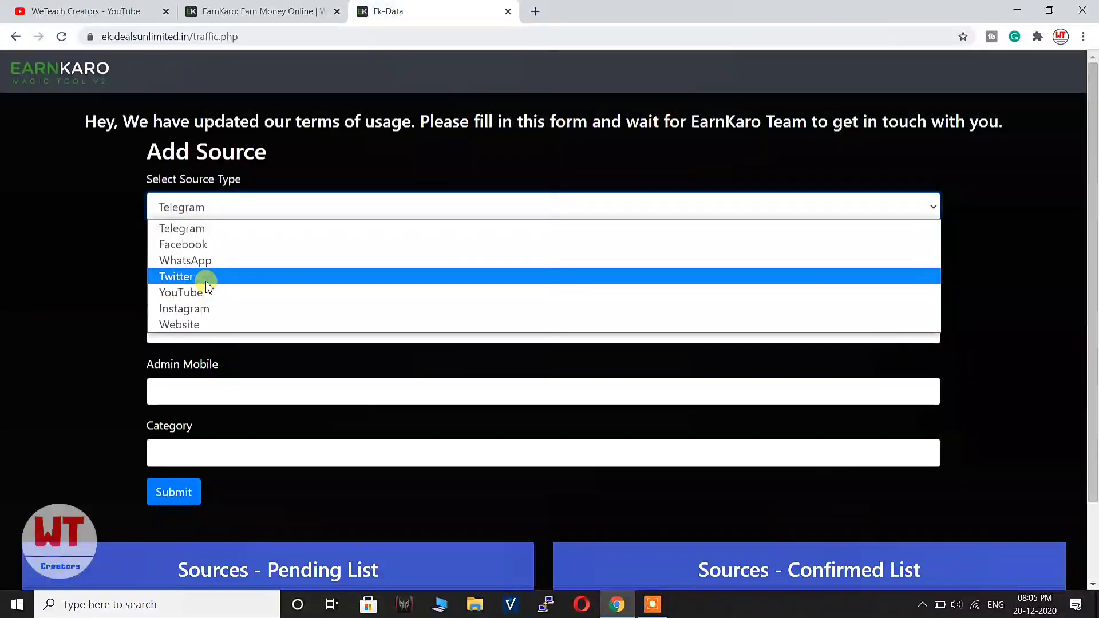
left_click(66, 269)
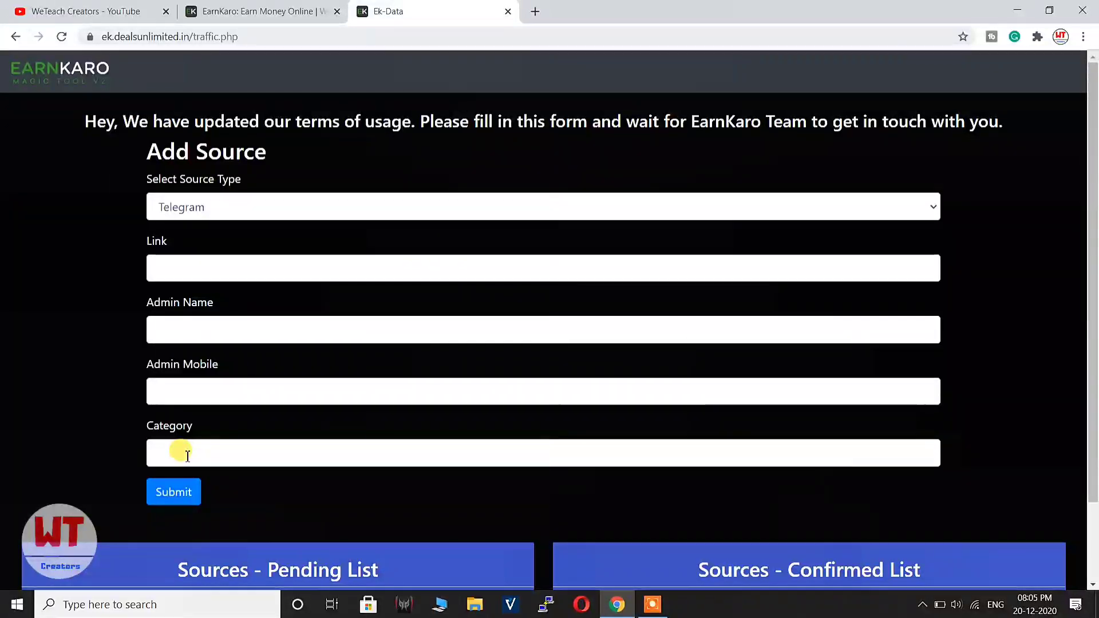
Review the Add Source form's fields and the pending and confirmed source lists.
scroll(178, 453, "down", 2)
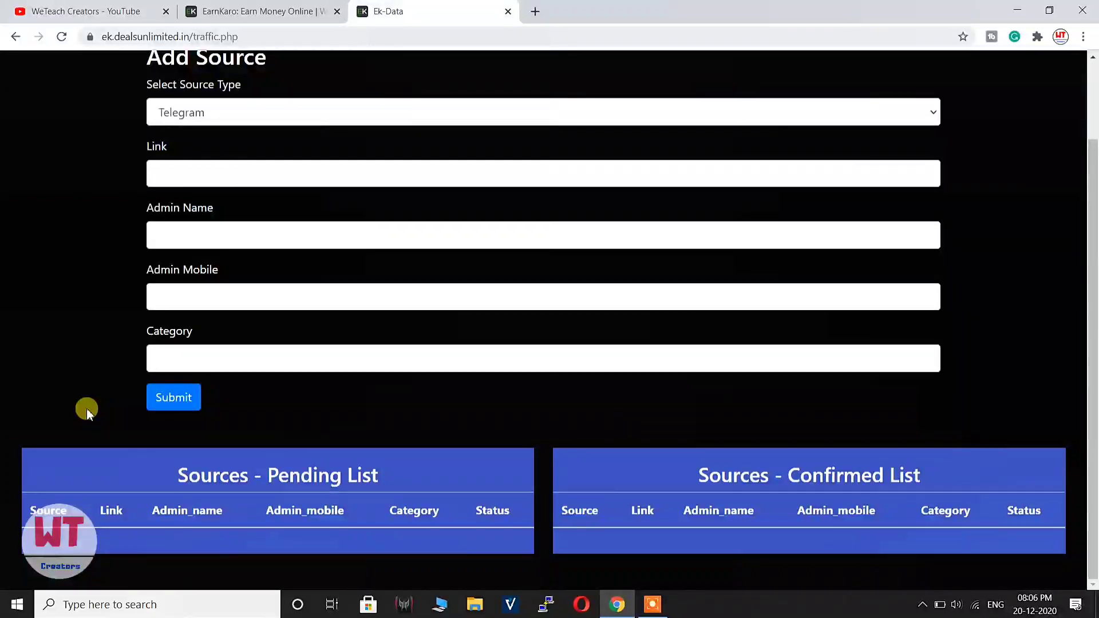
scroll(87, 407, "up", 2)
scroll(225, 490, "down", 2)
scroll(427, 555, "up", 2)
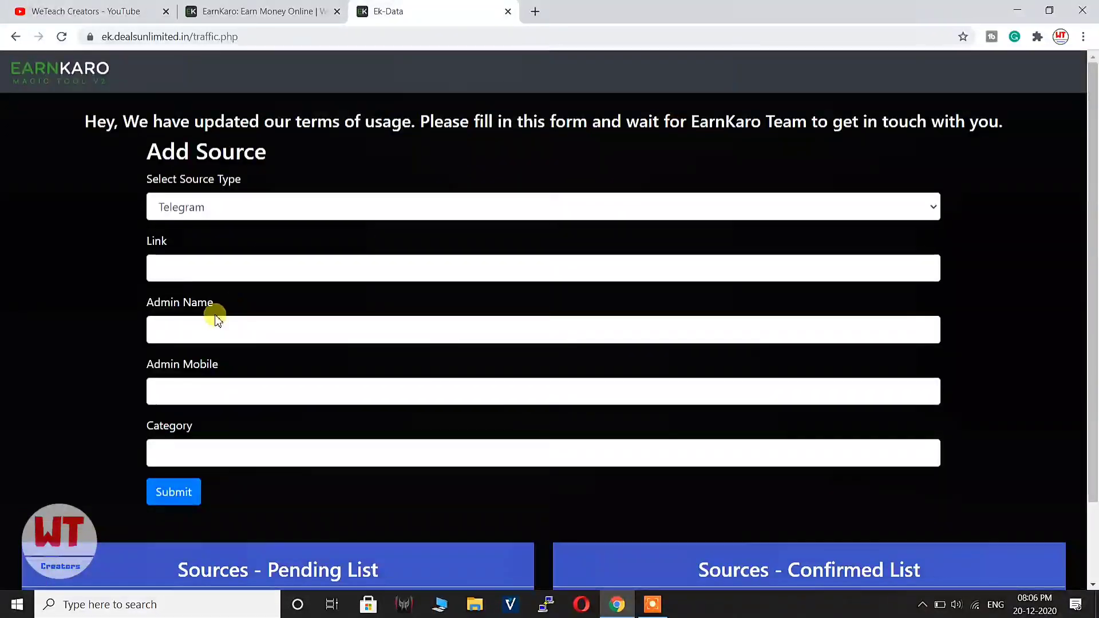
Go to the Magic Tool dashboard, look at the WeTeach Creators channel's uploads on YouTube, and return to the dashboard.
left_click(64, 71)
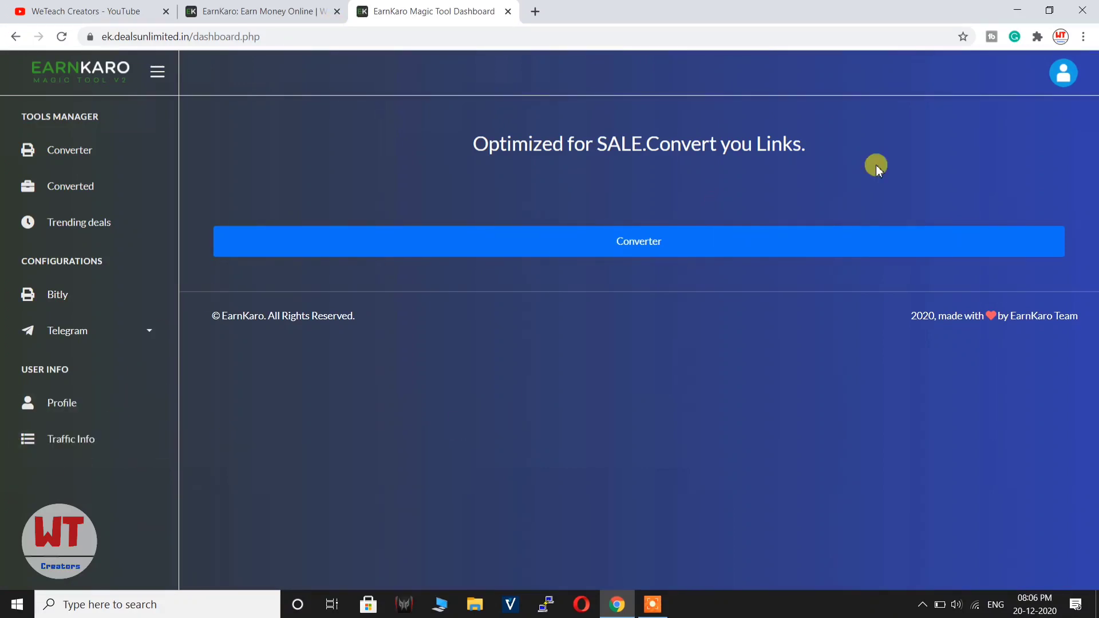
left_click(147, 10)
scroll(567, 355, "up", 6)
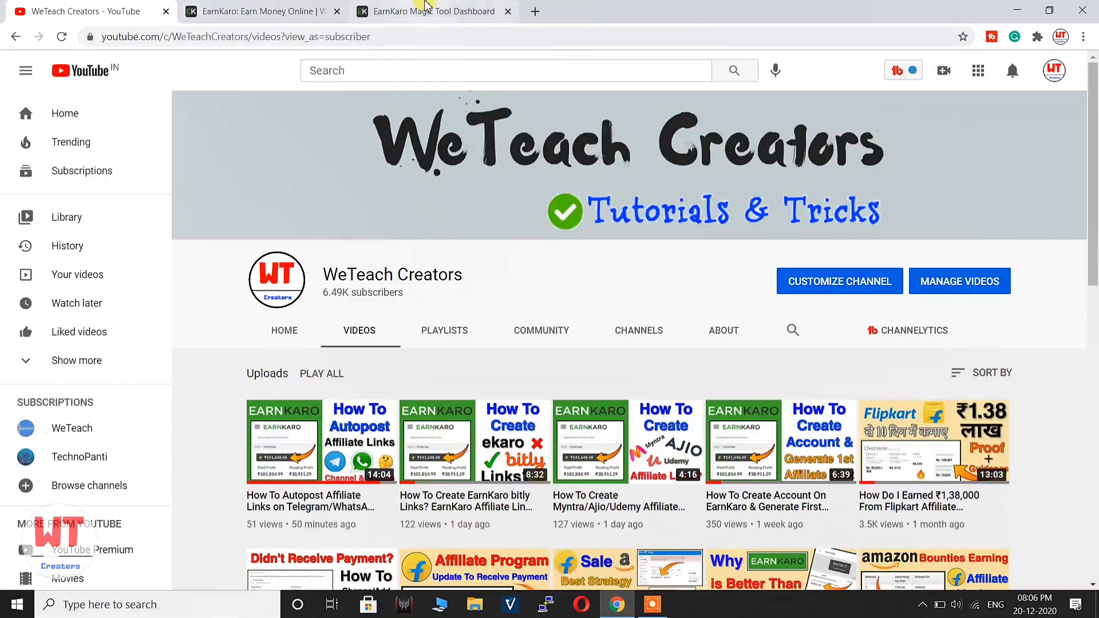
left_click(426, 11)
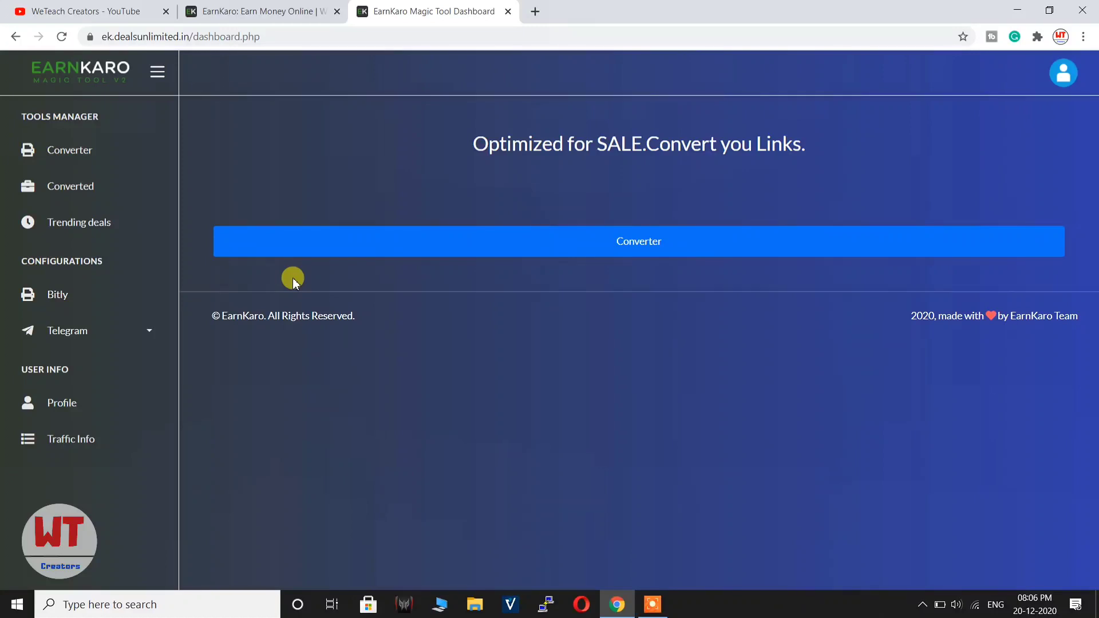
Switch to the EarnKaro site, go to its home page and open the Email Us support form.
left_click(257, 6)
left_click(81, 95)
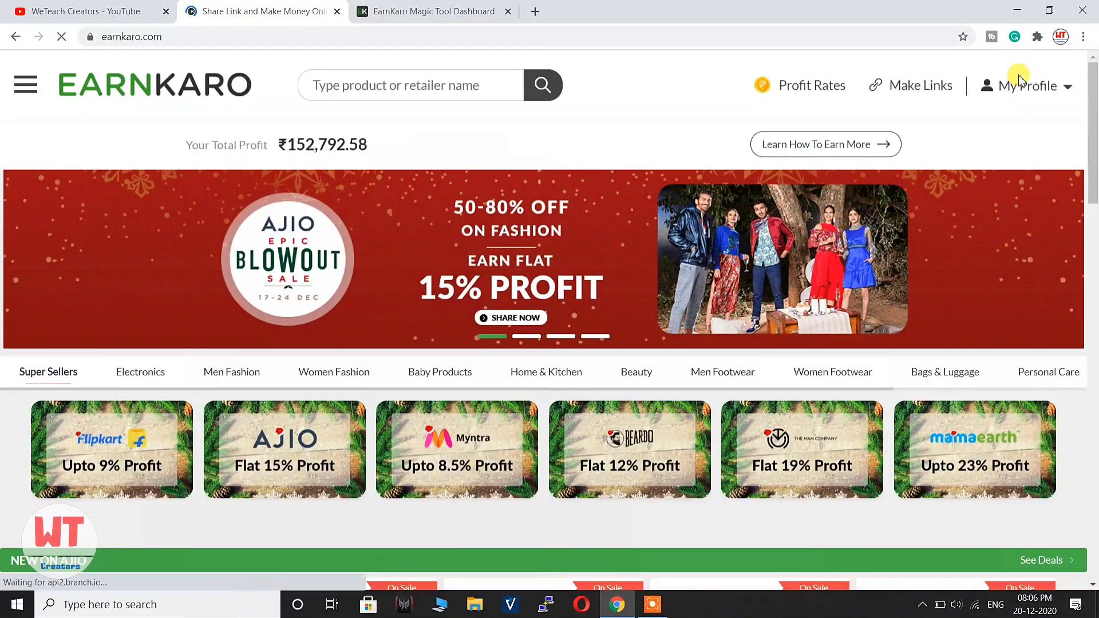
left_click(1025, 86)
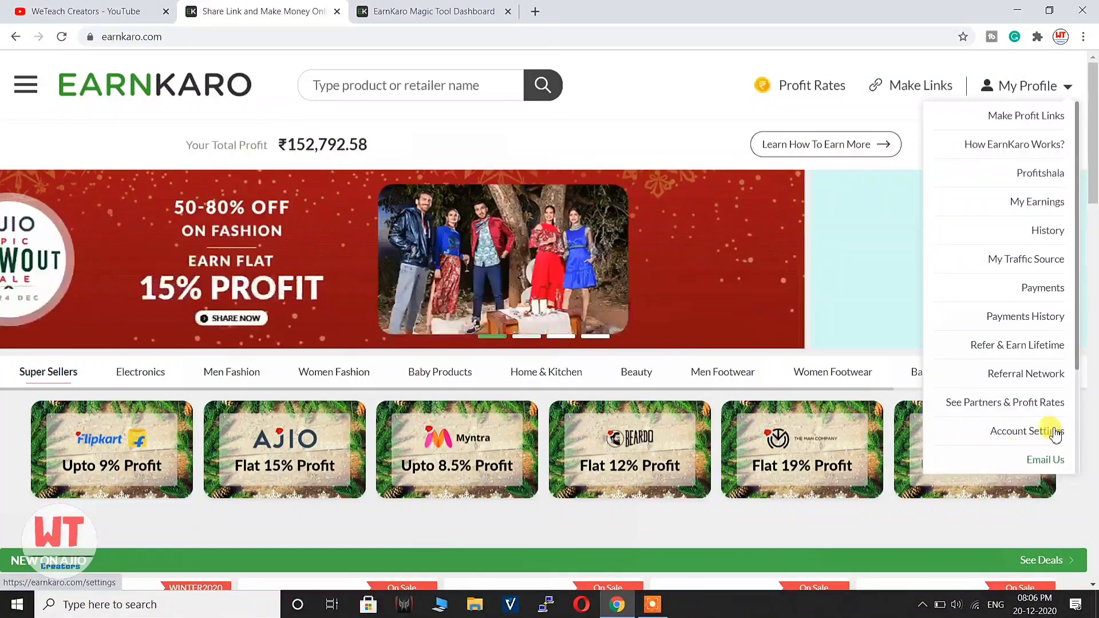
left_click(1039, 473)
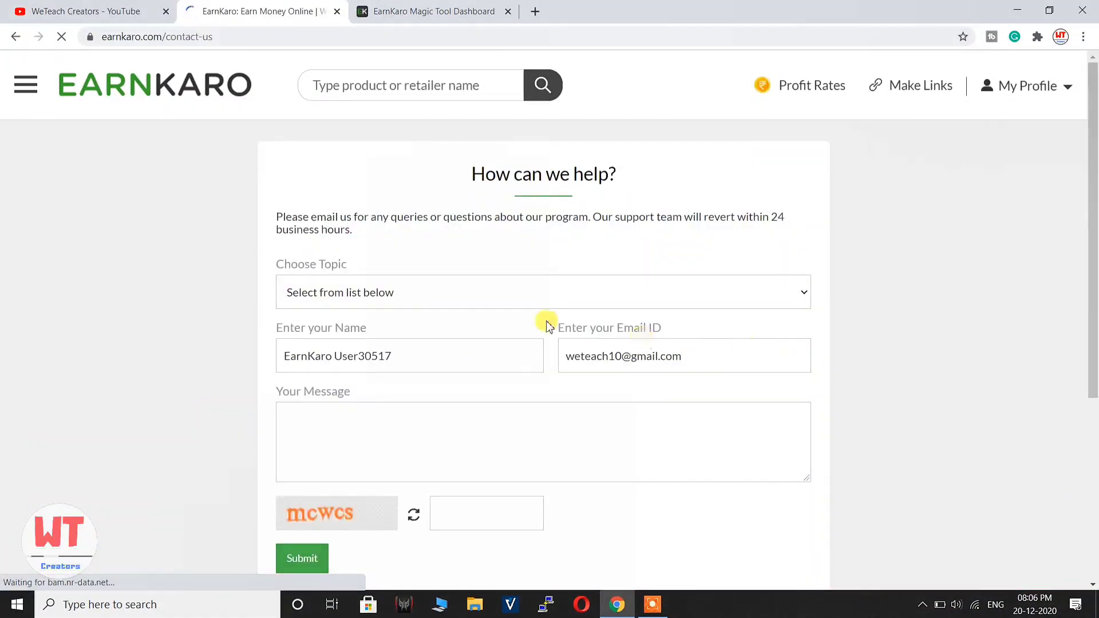
Examine which fields the EarnKaro support form asks for, including the message field.
scroll(406, 332, "down", 1)
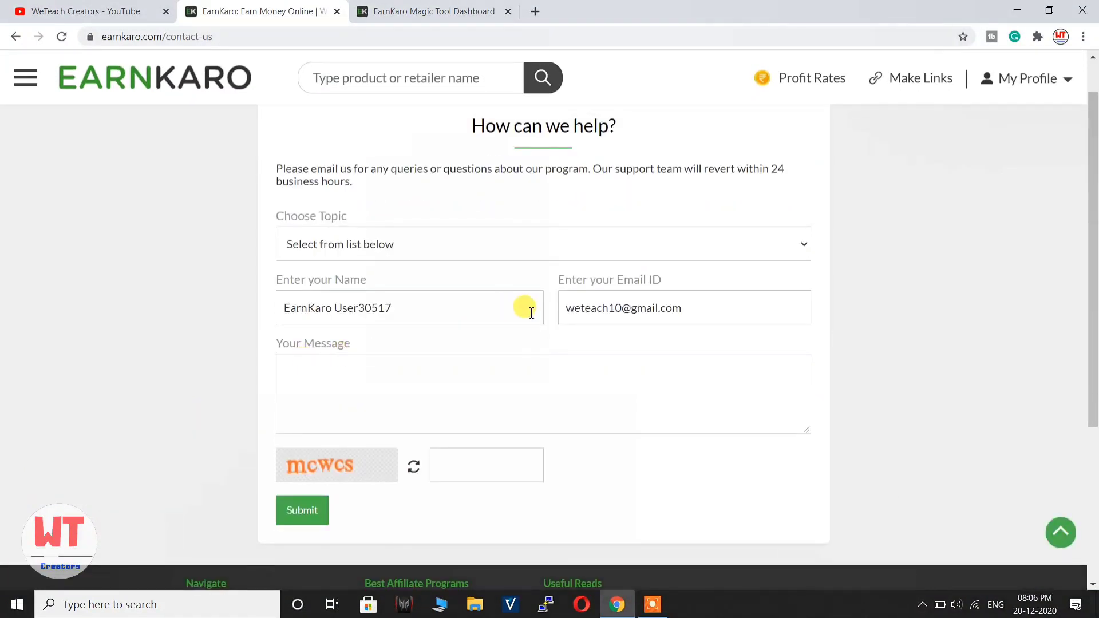
left_click(453, 385)
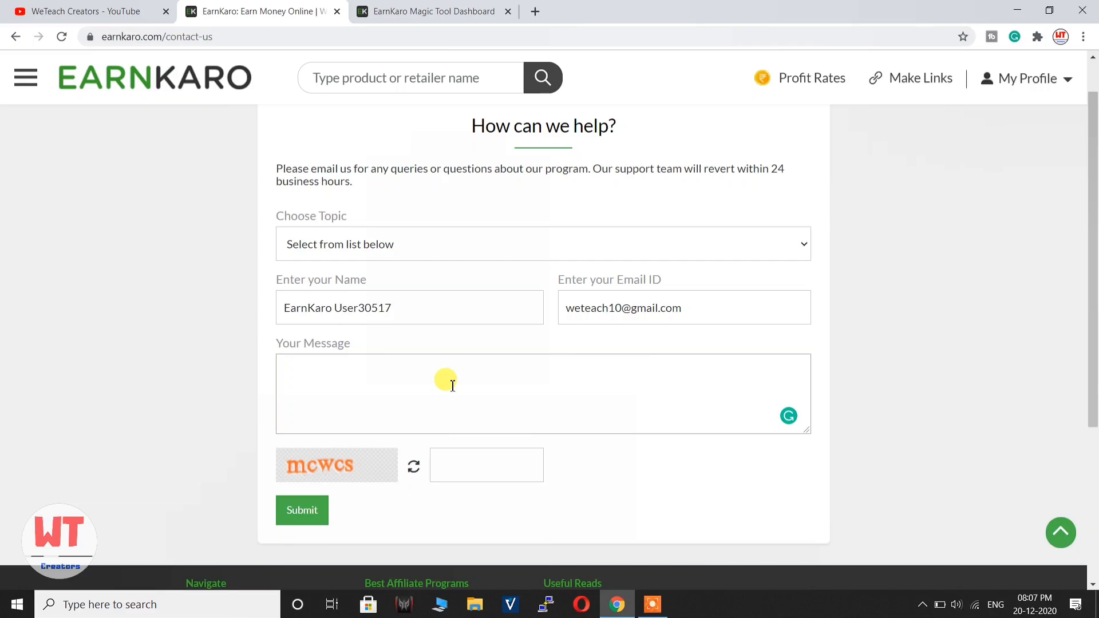
scroll(453, 385, "up", 2)
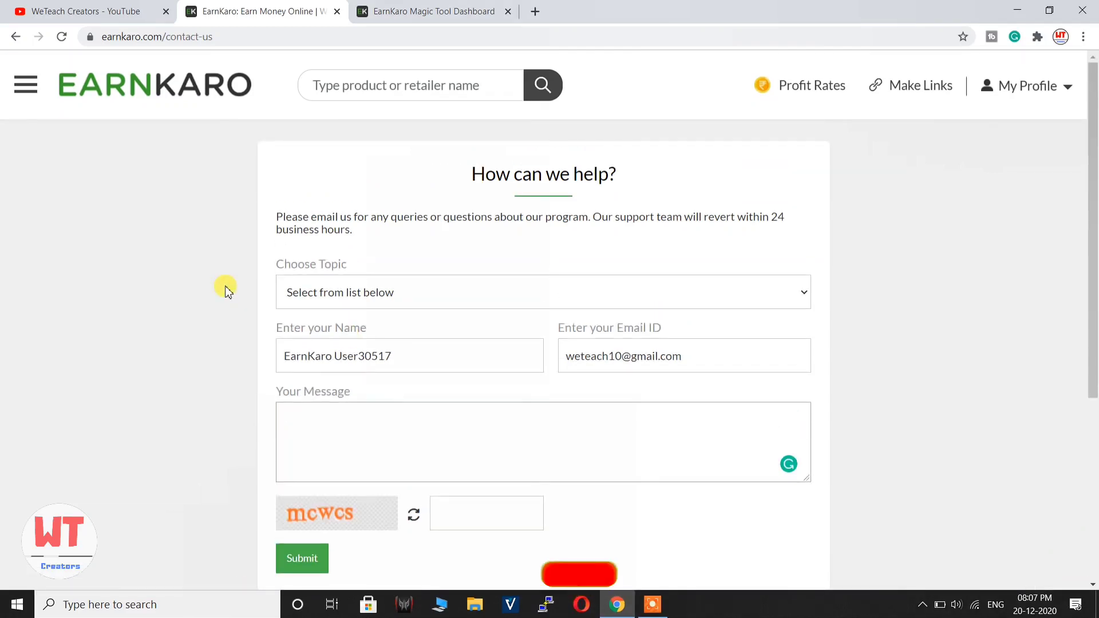